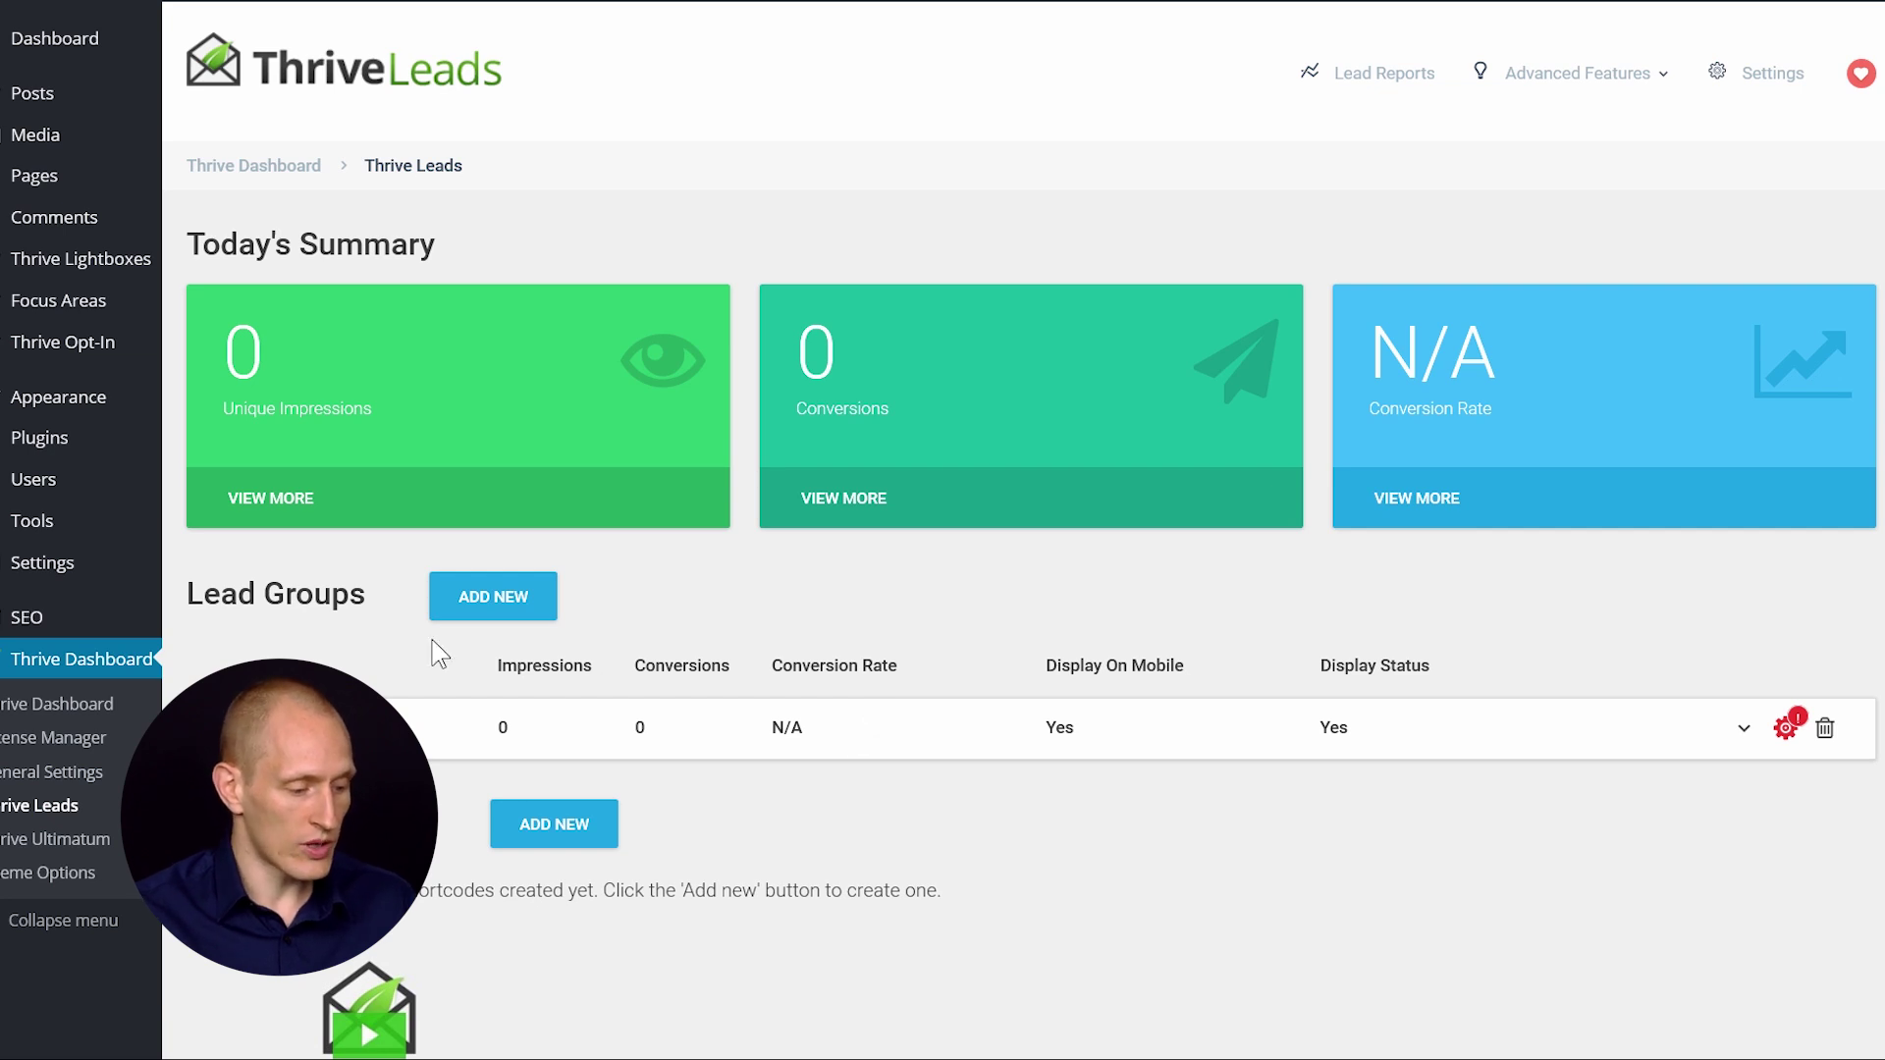
Step: Expand the Demo 1 lead group and open its Ribbon form type
click(496, 737)
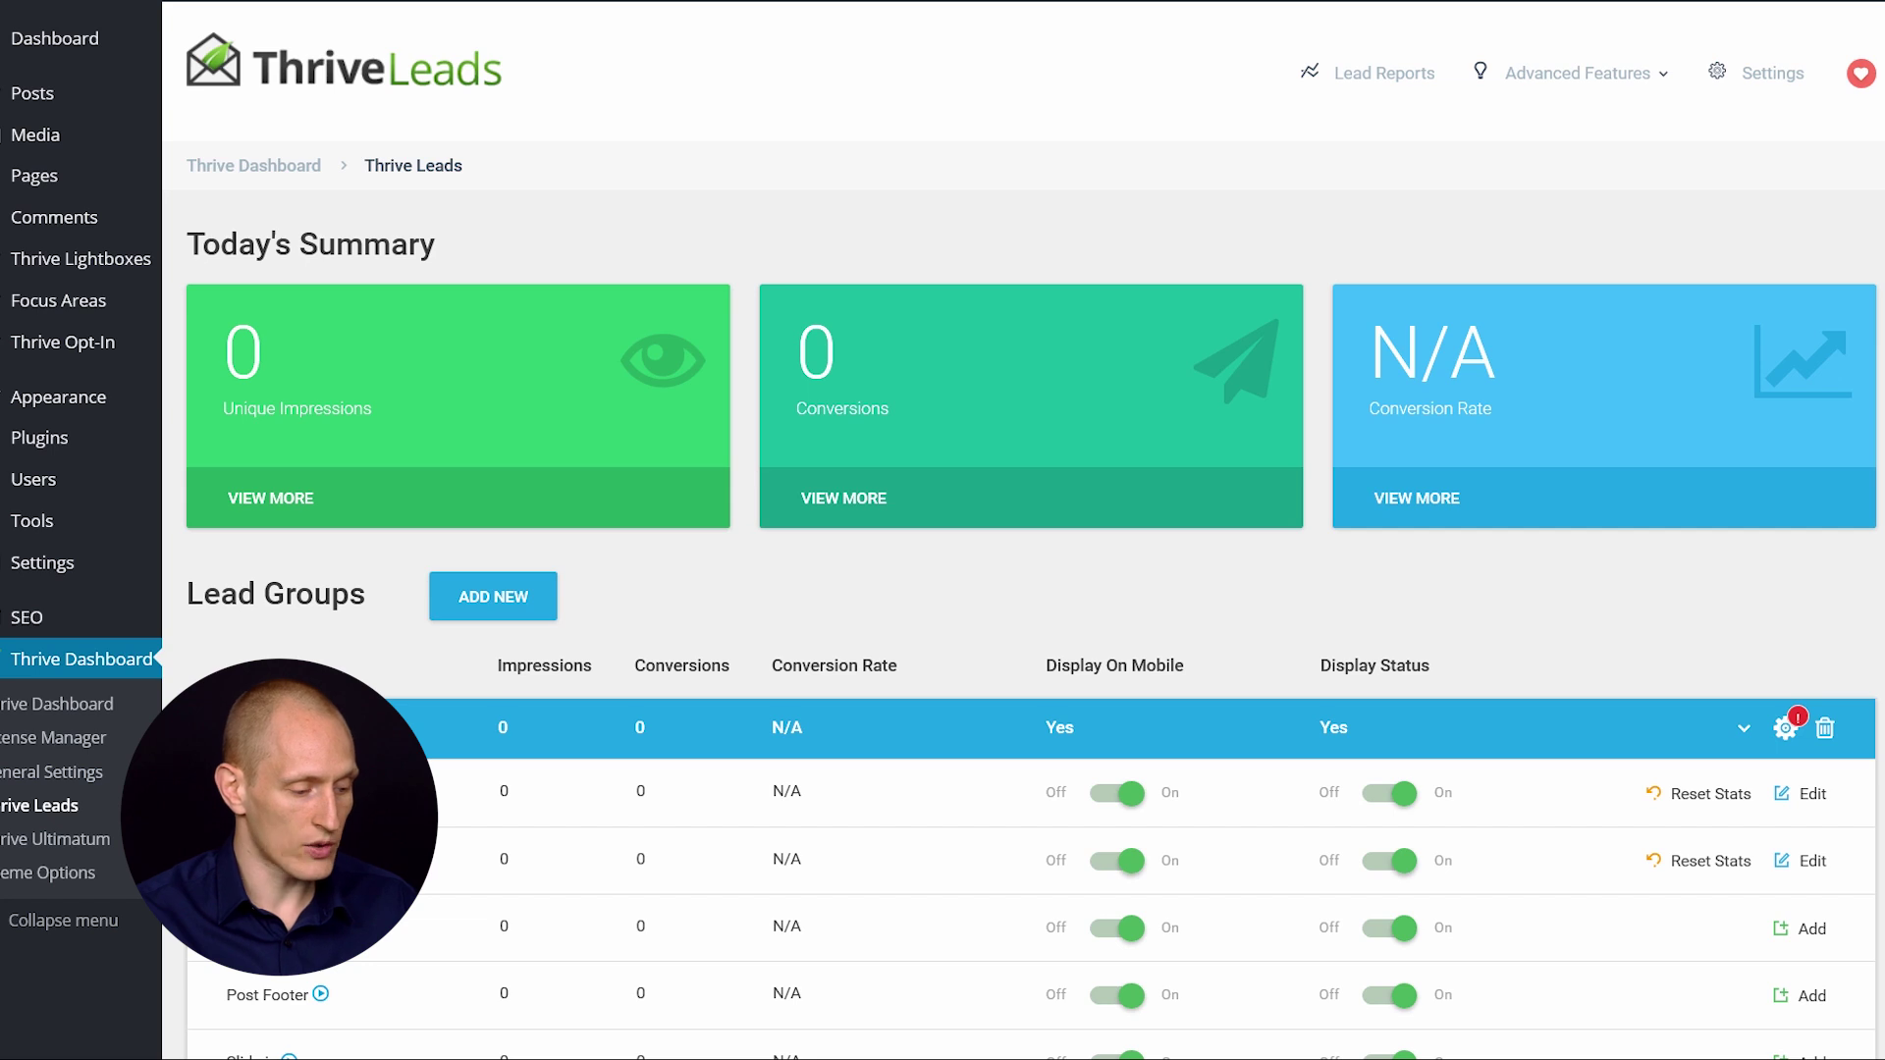
click(1800, 794)
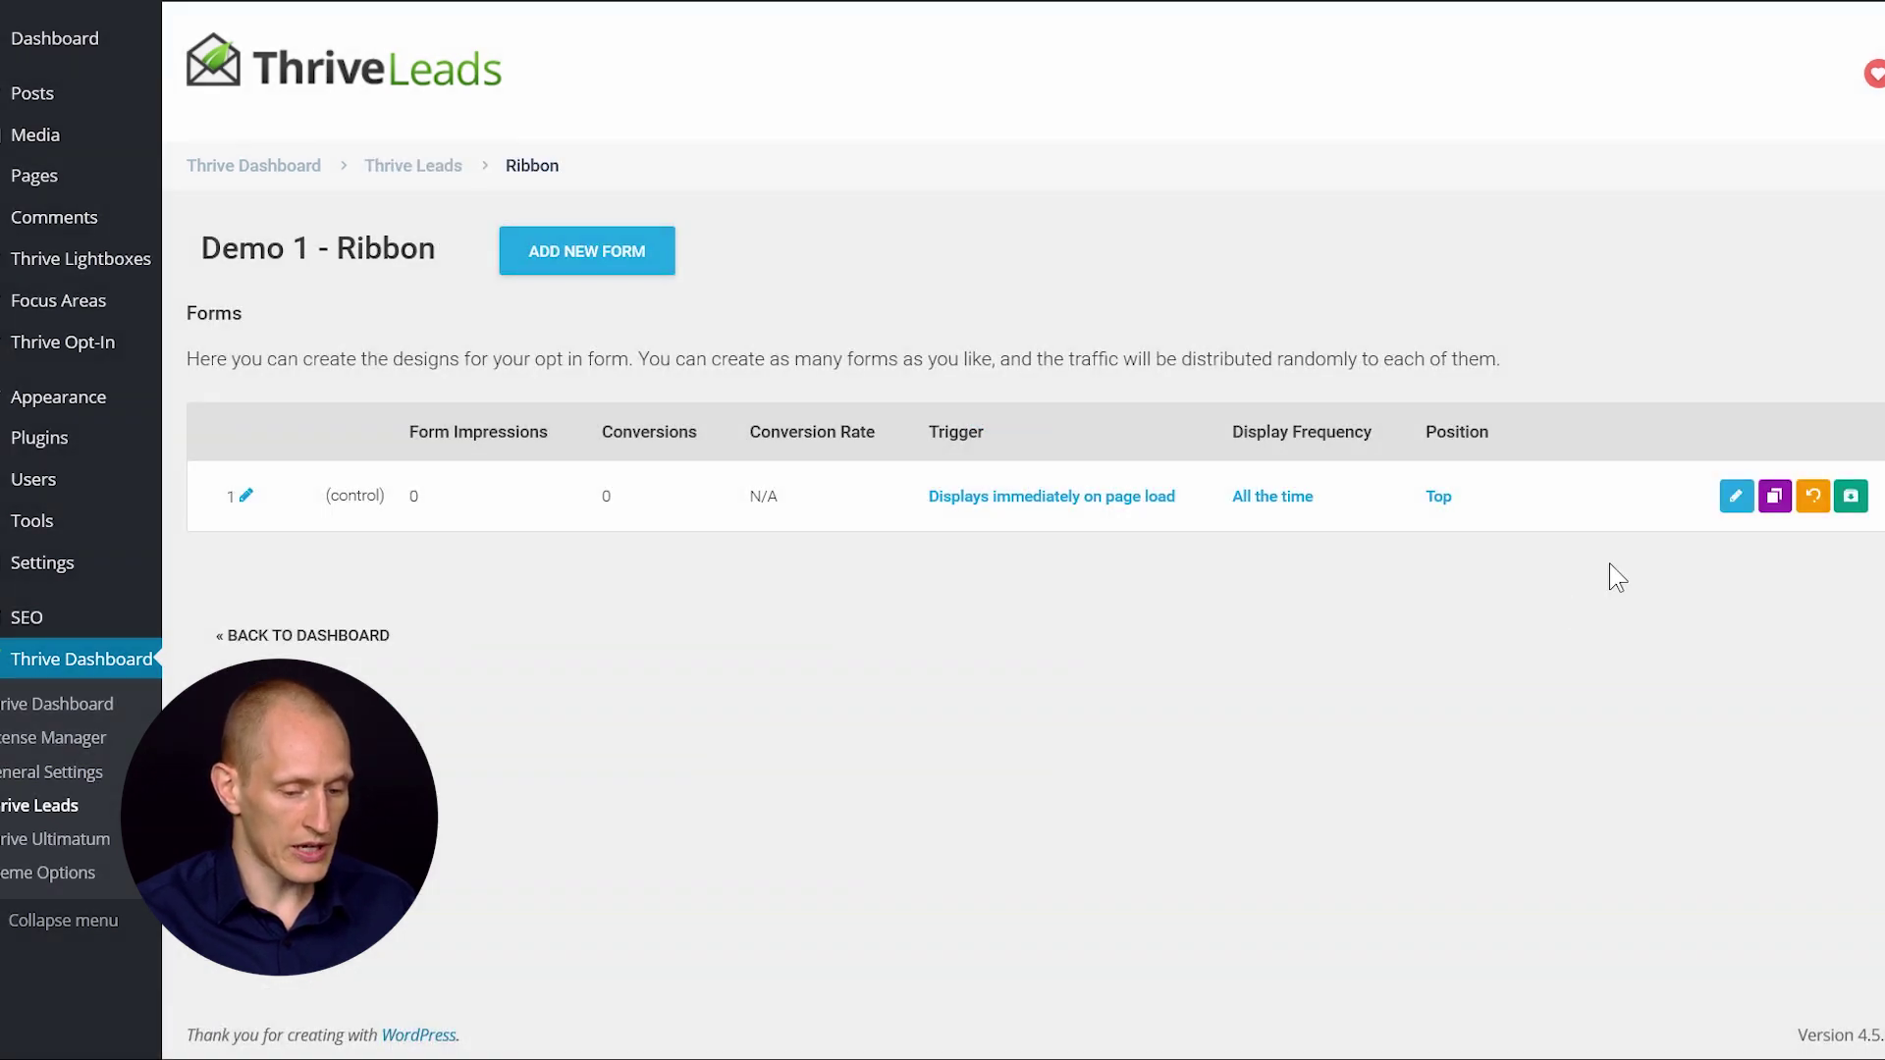
Step: Edit the ribbon form's design and apply a 'Watch a FREE DEMO of our tool!' cloud template
click(1736, 501)
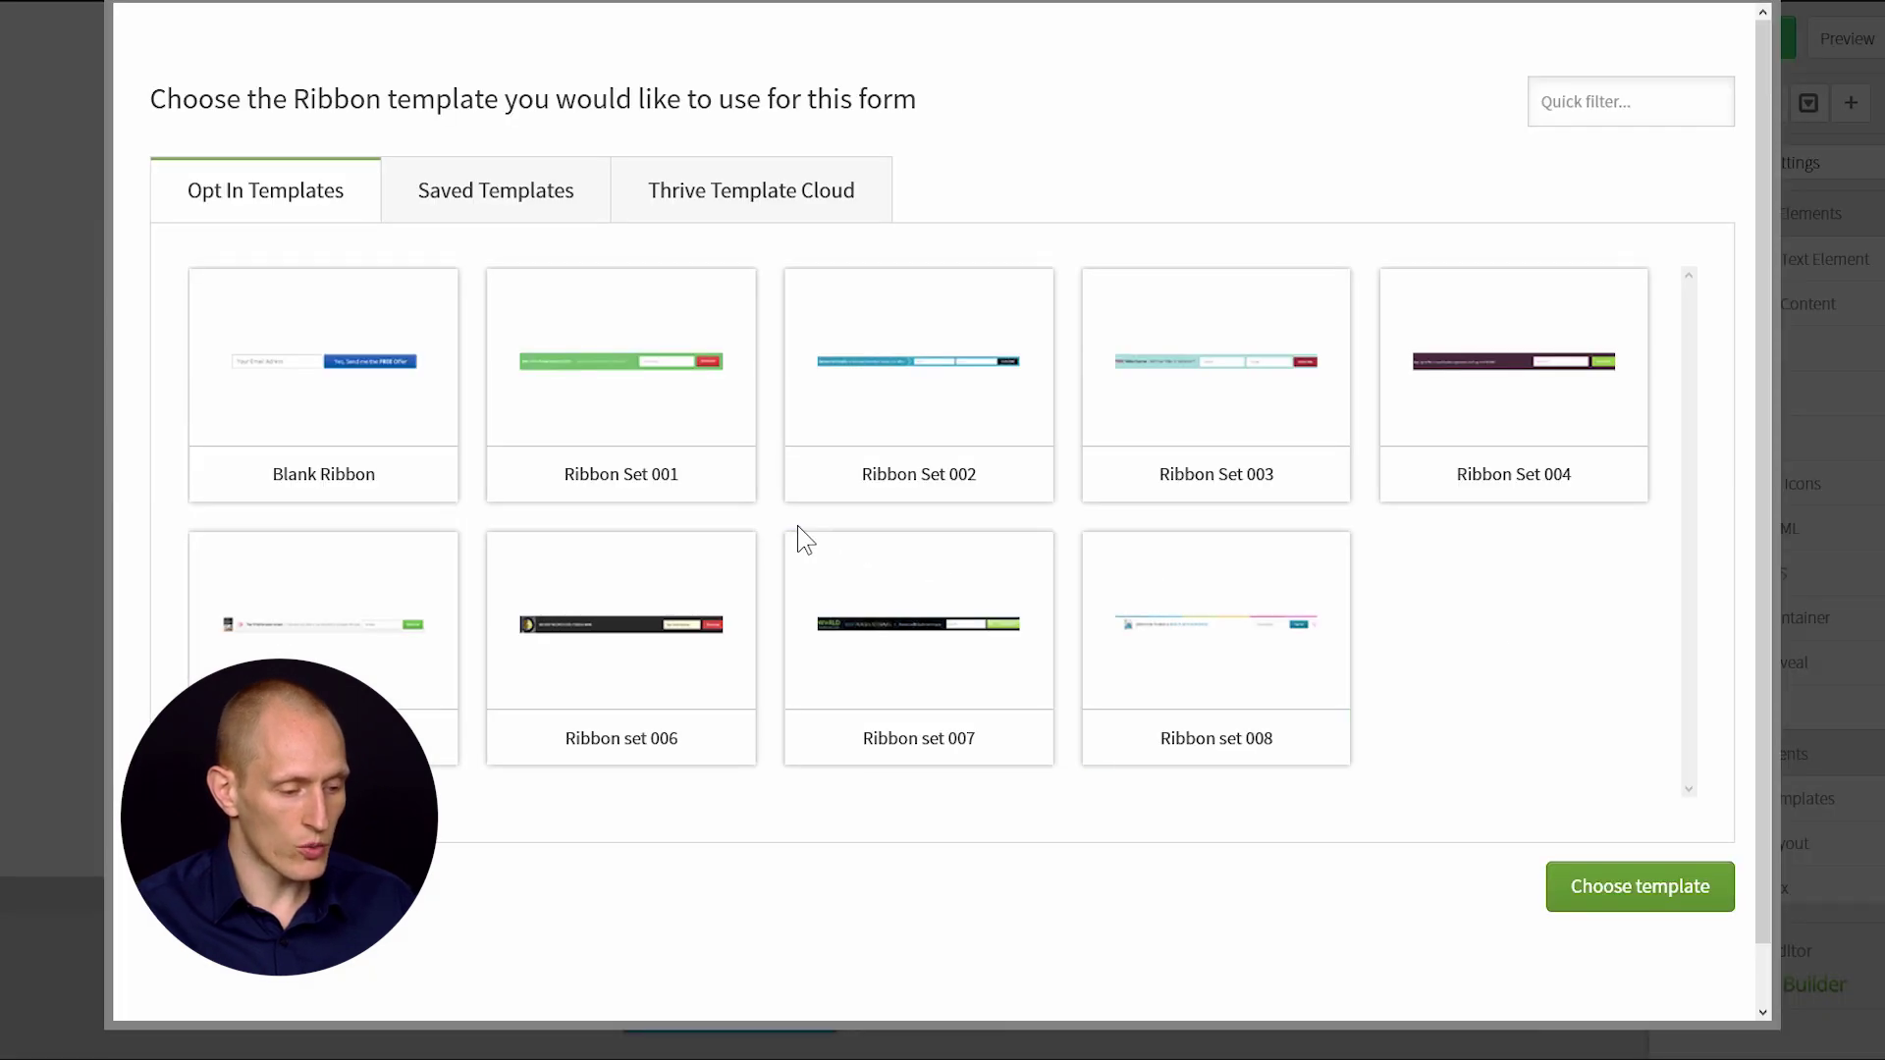
click(763, 210)
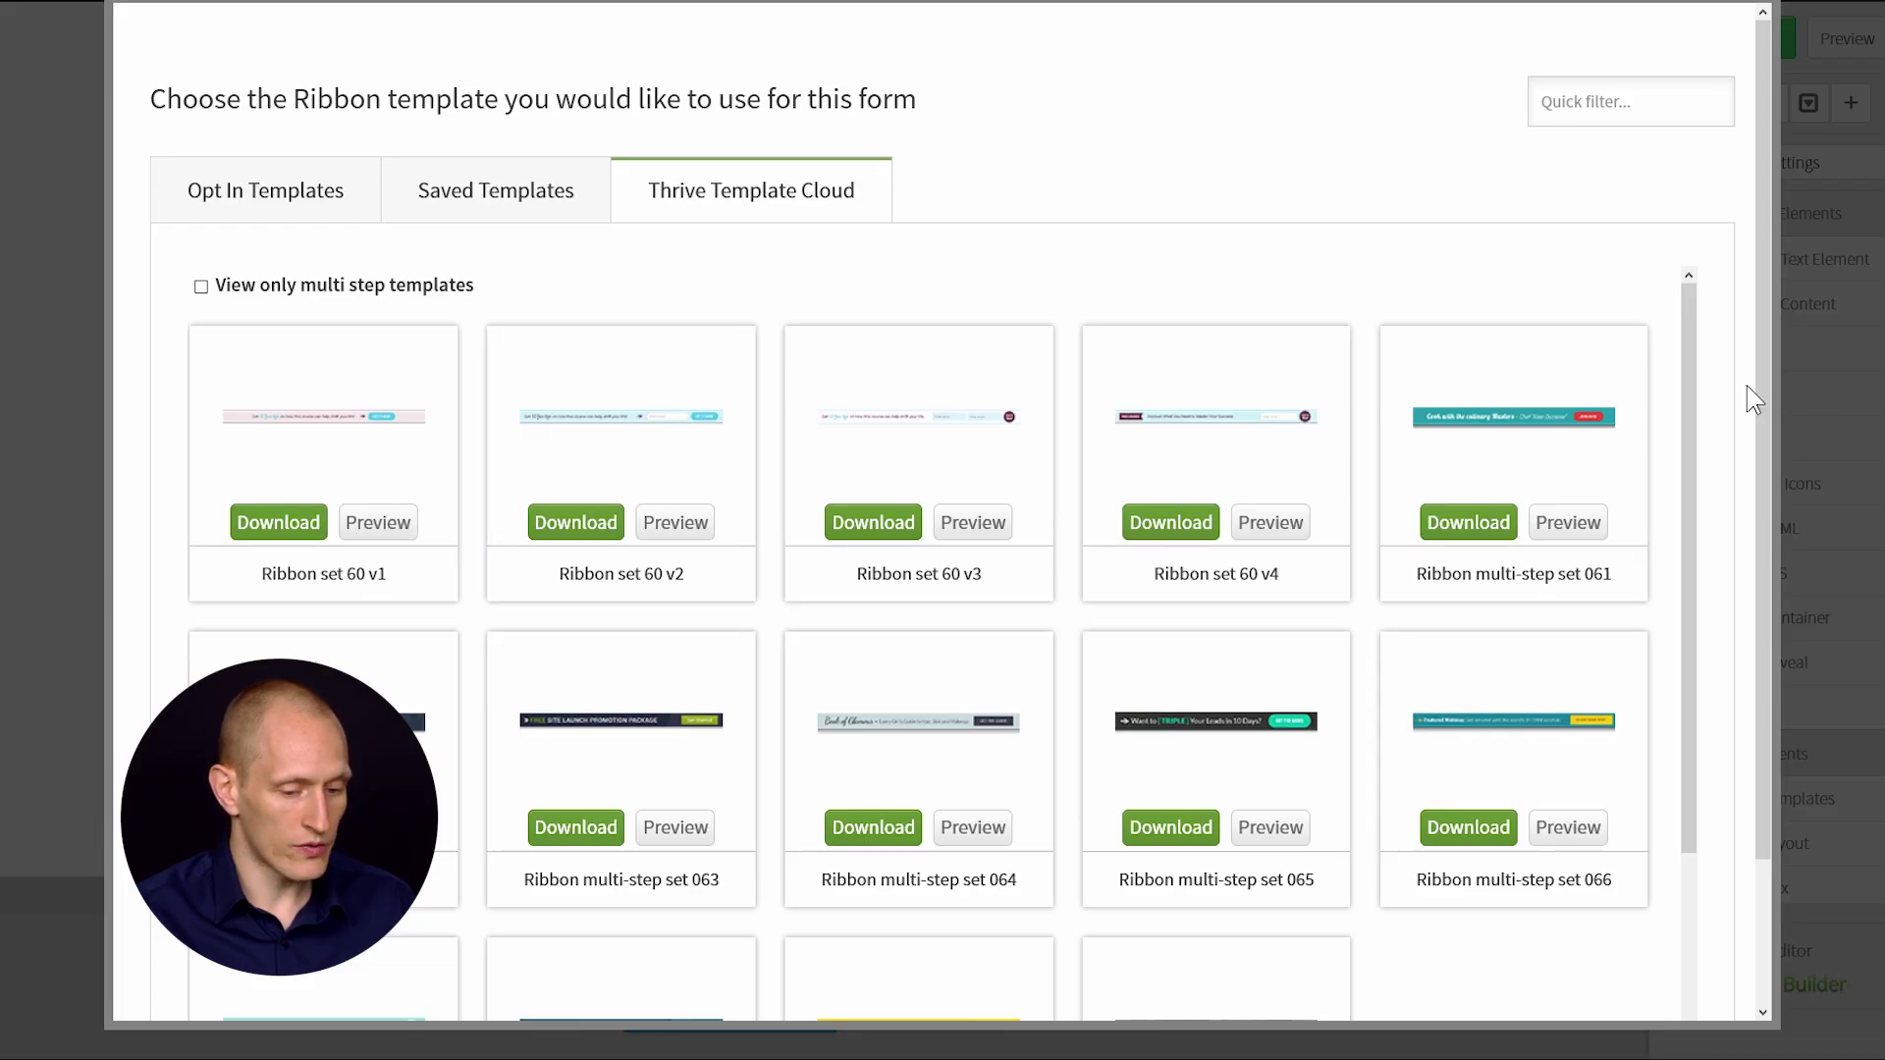
scroll(1708, 384, down, 3)
scroll(1709, 443, up, 1)
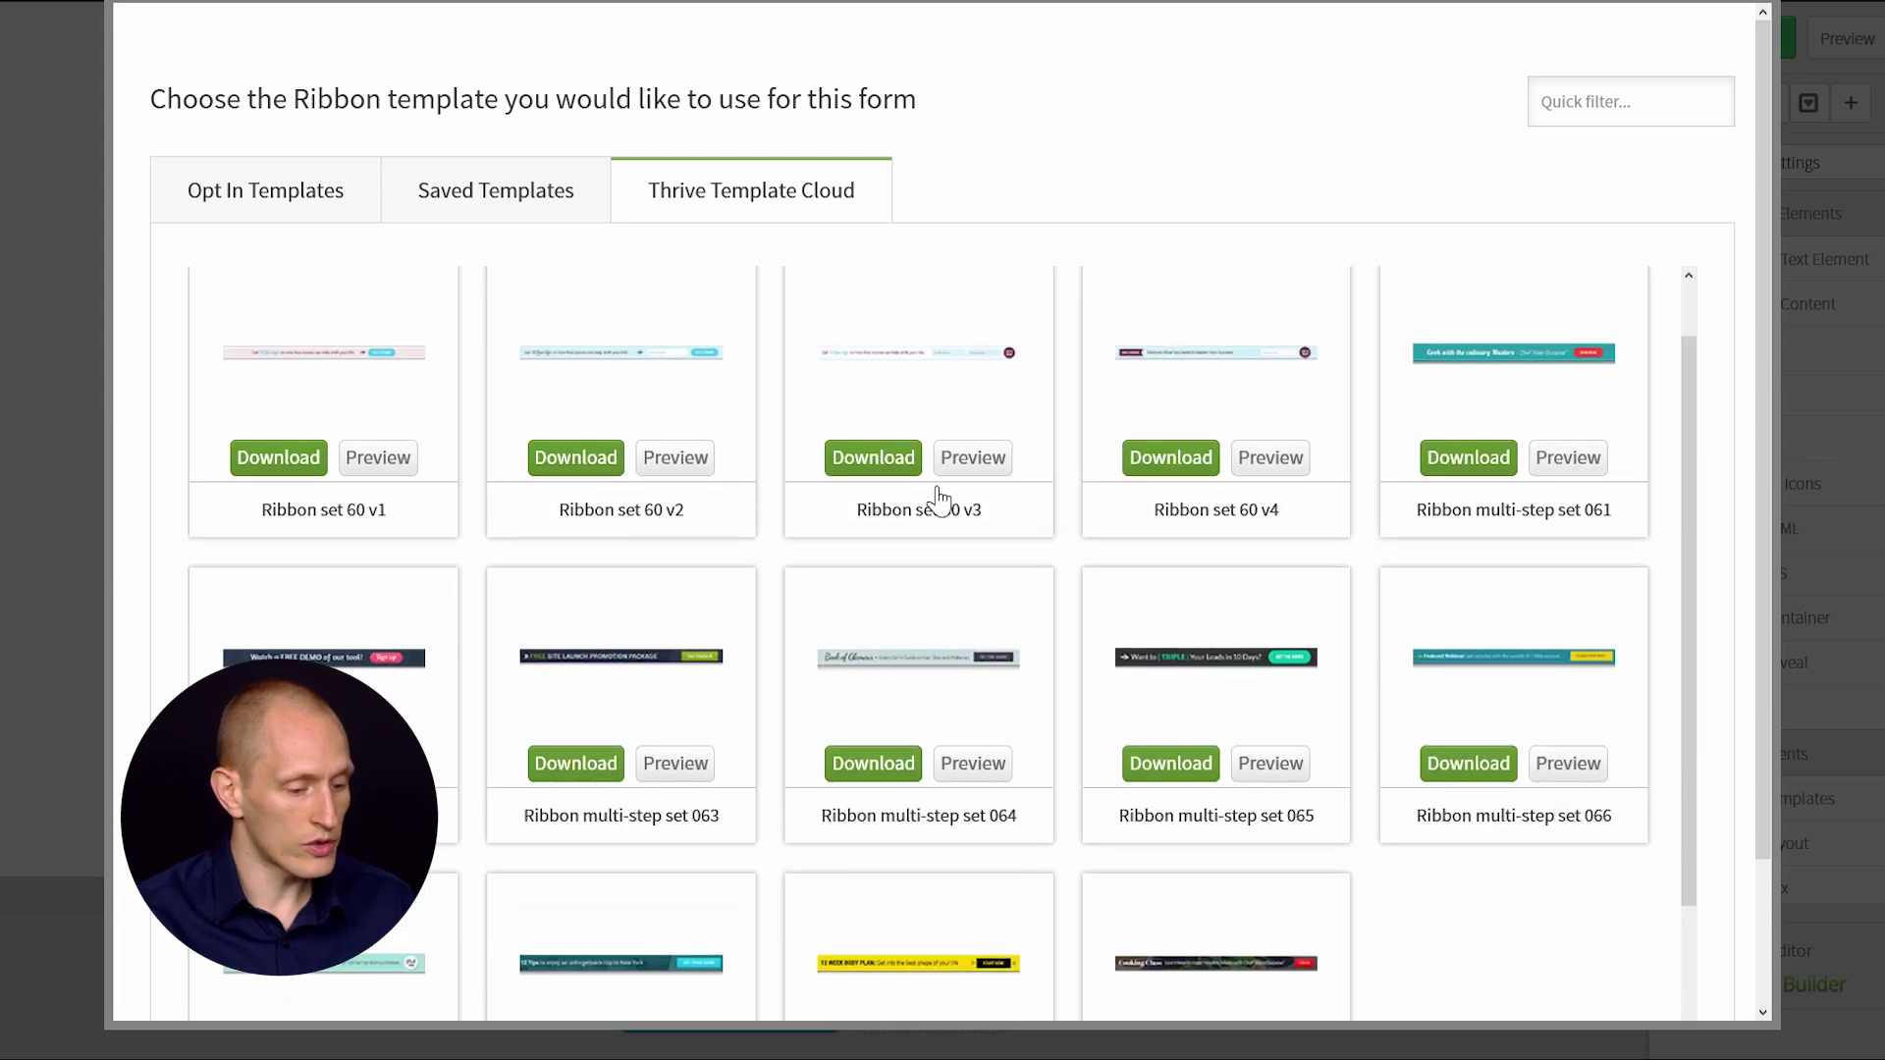
click(893, 456)
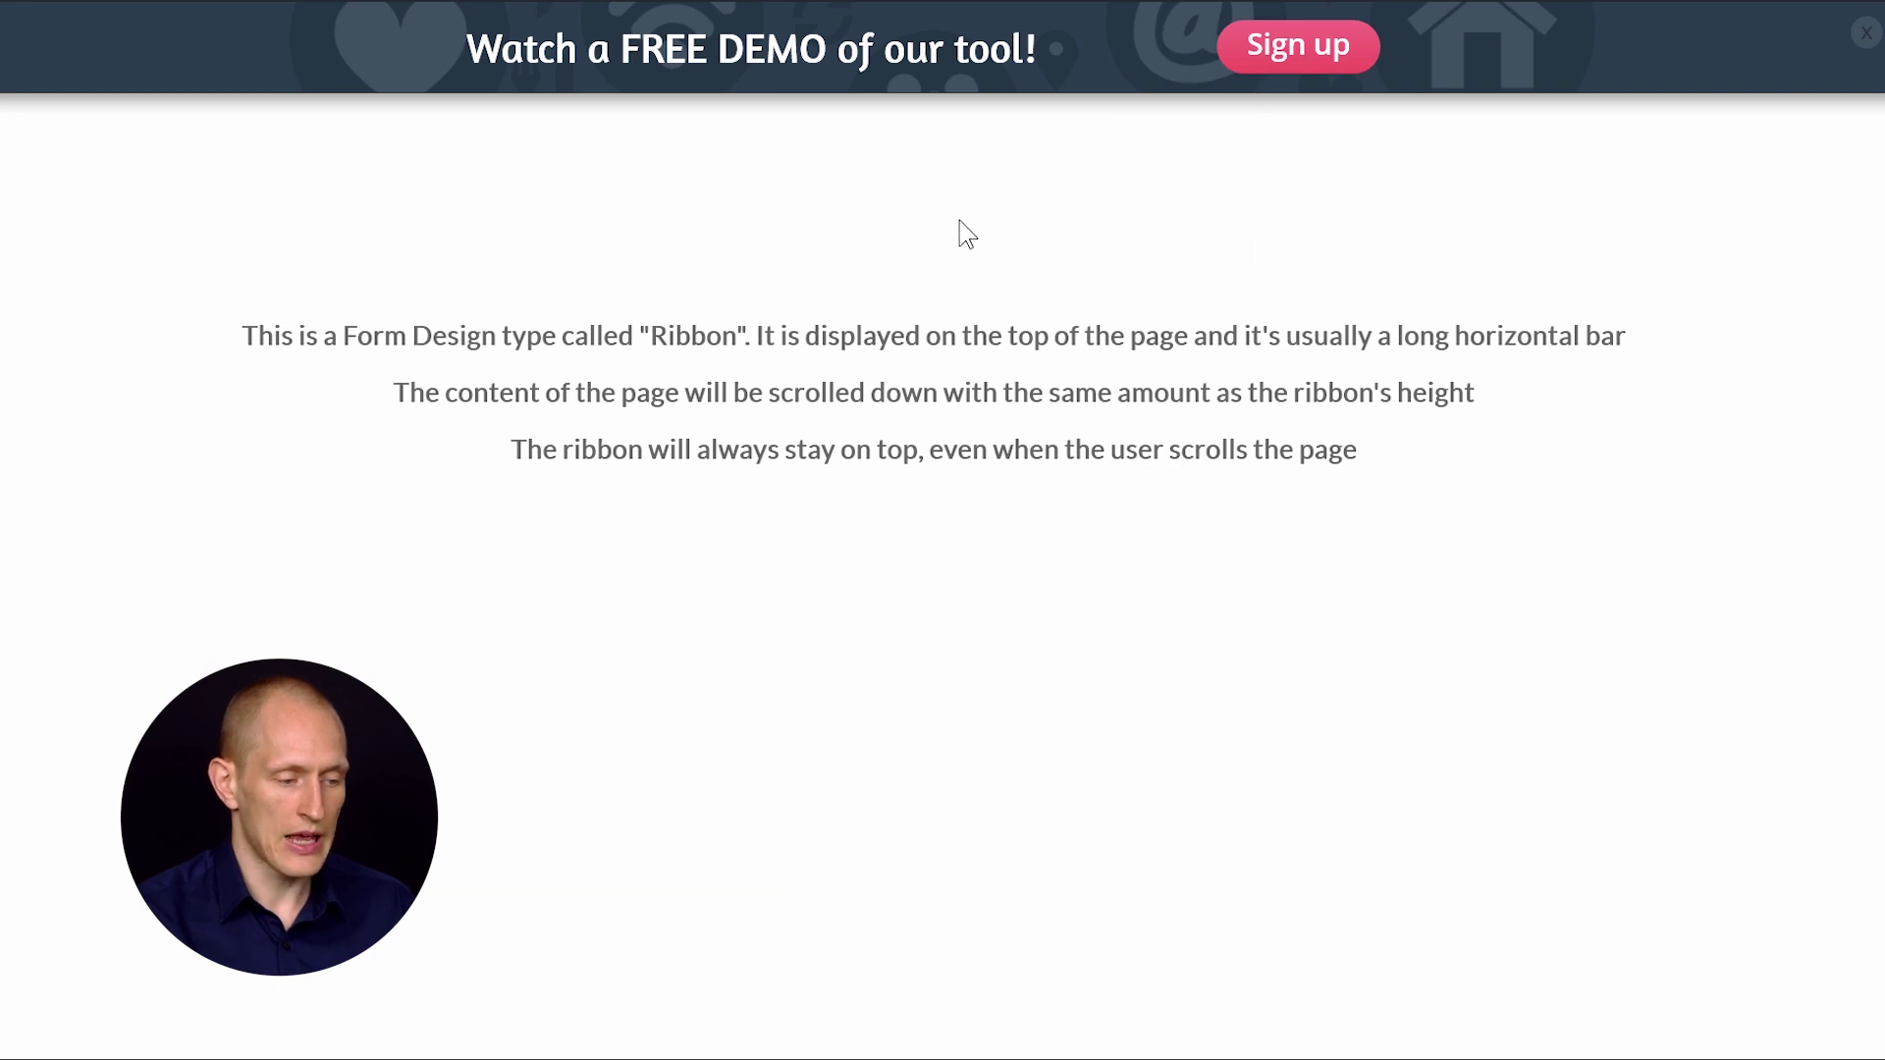
Step: Preview and close the sign-up and six-pack body plan ribbon popups
click(1299, 46)
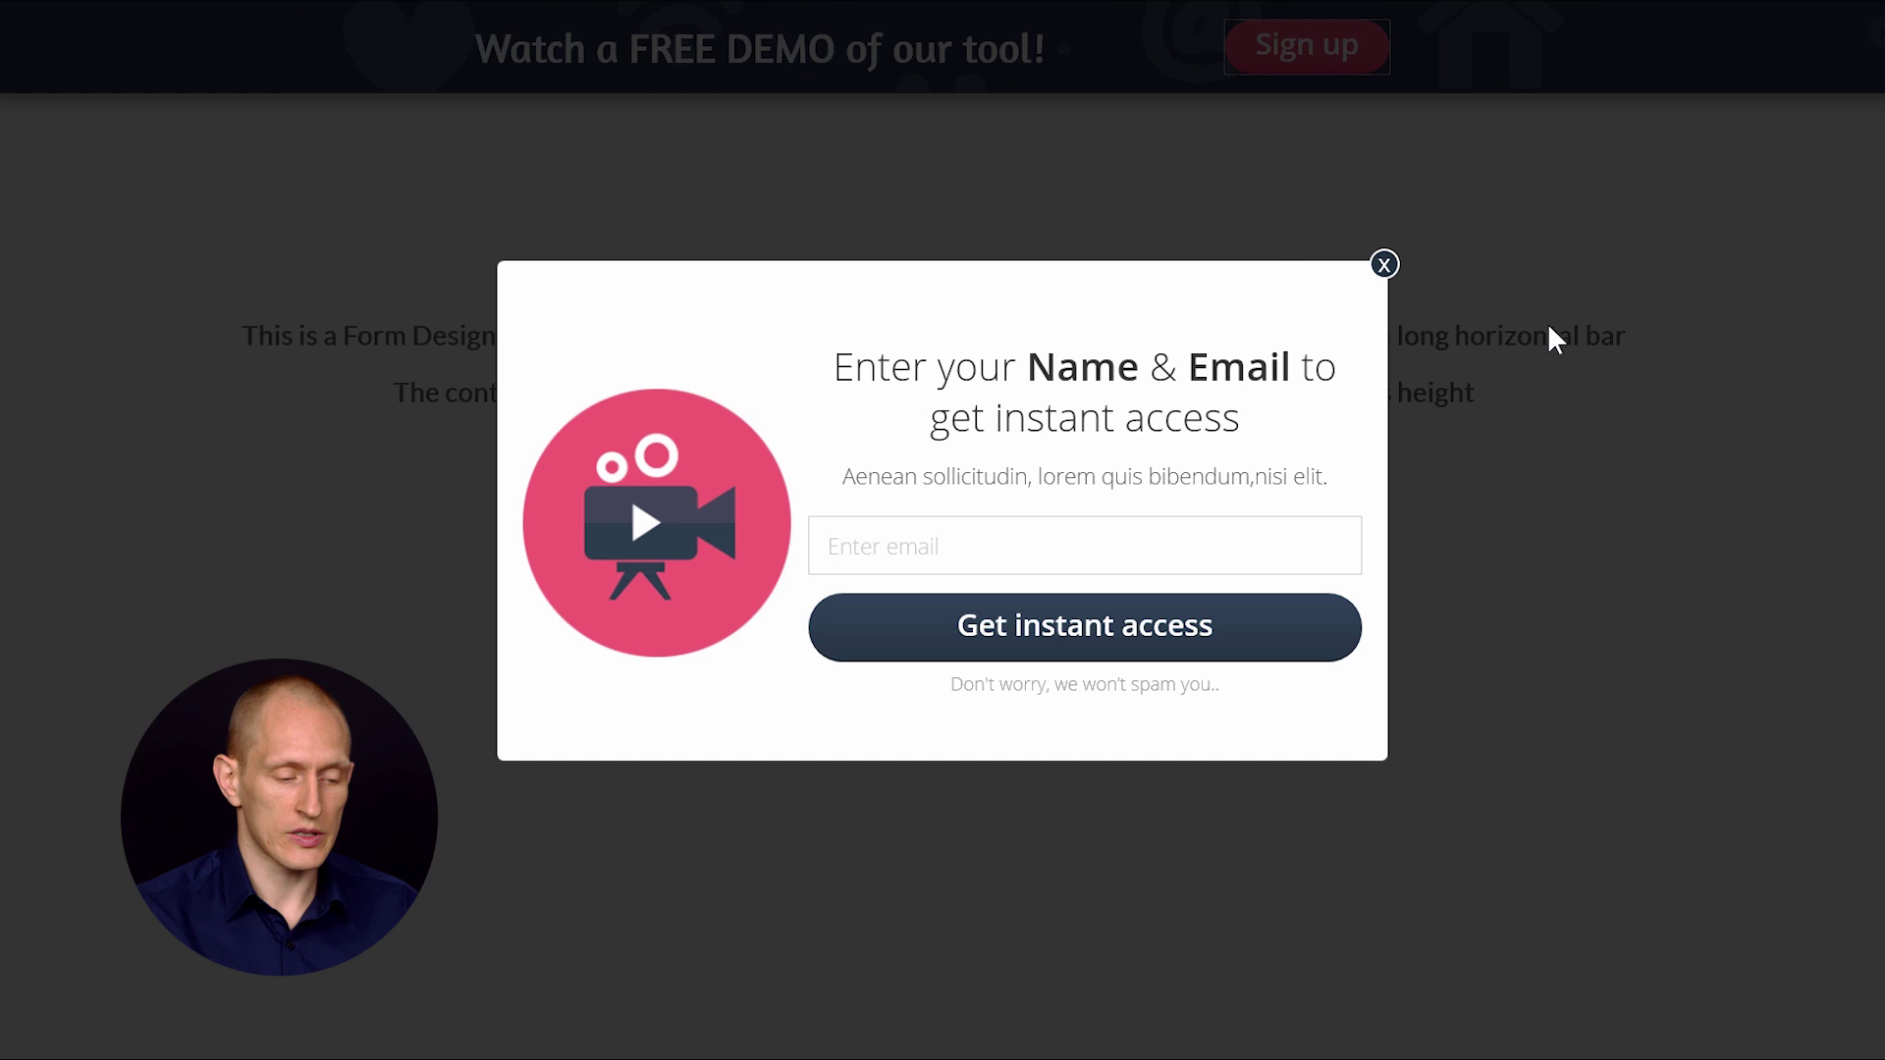
click(1385, 266)
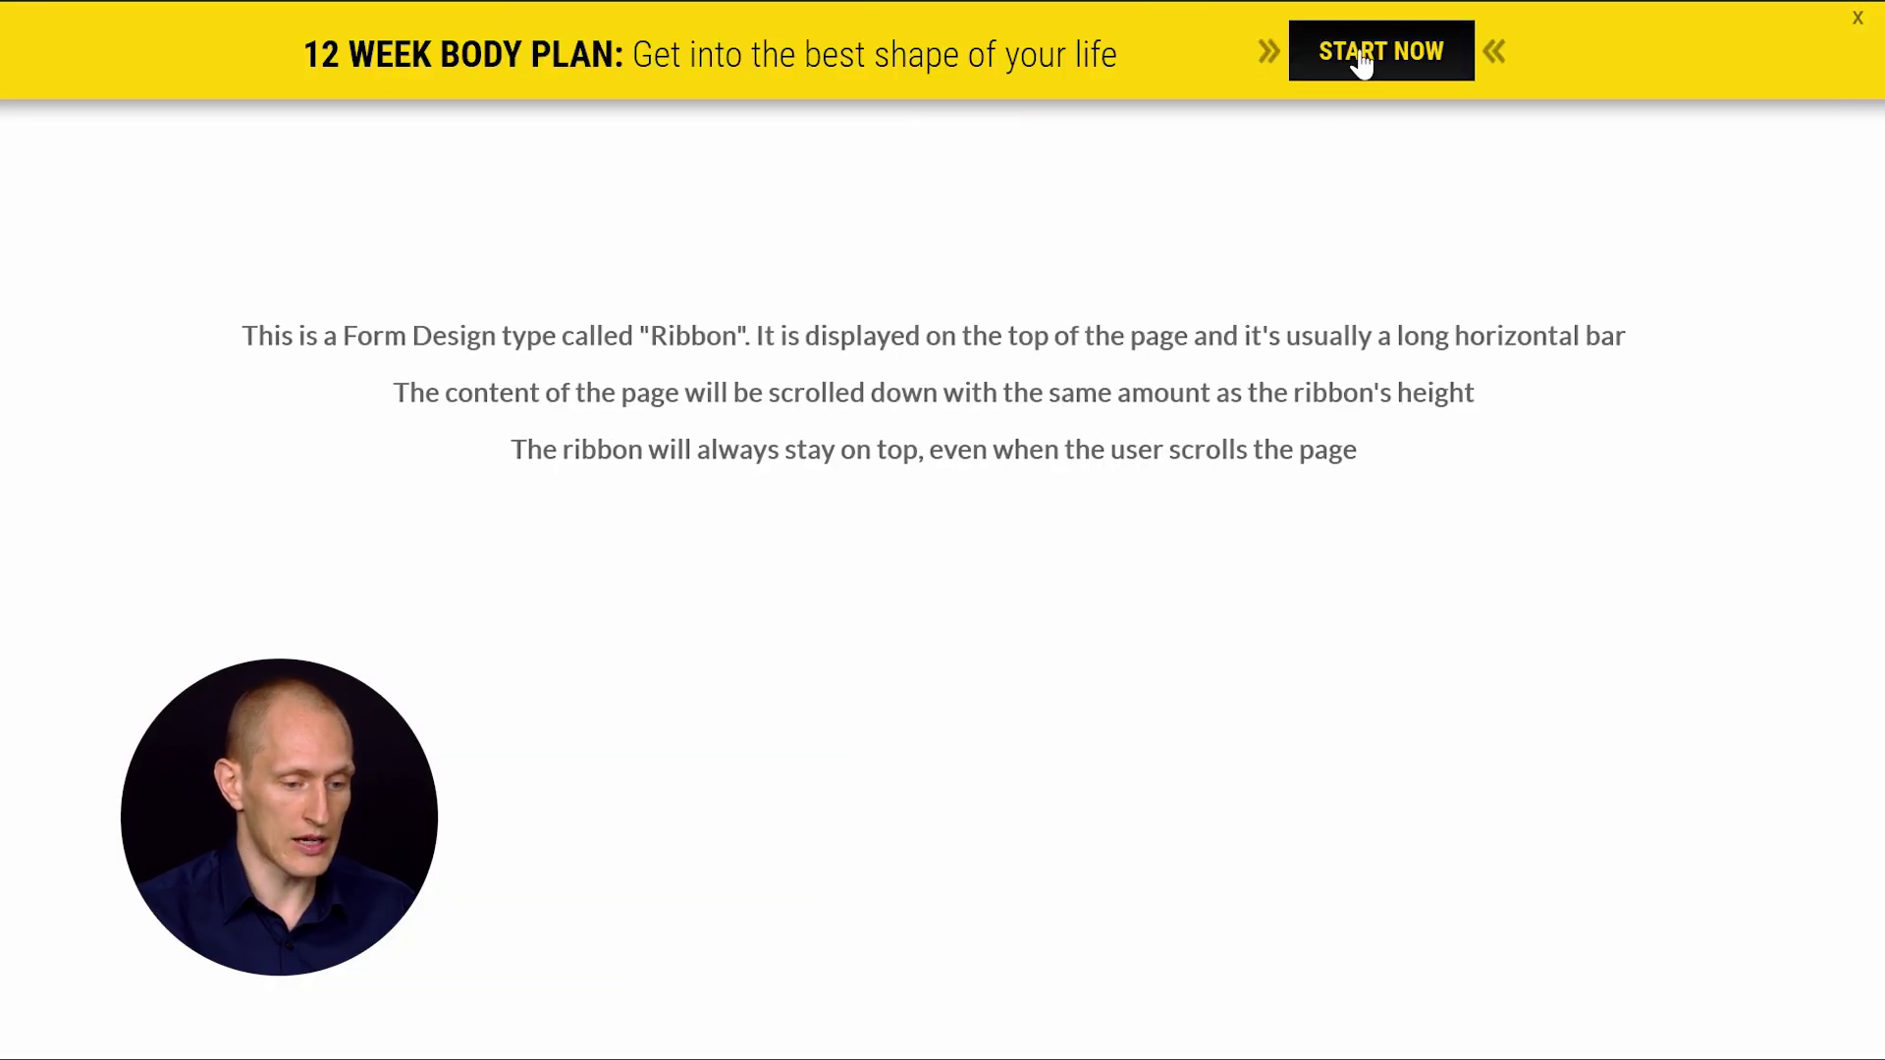
click(1375, 50)
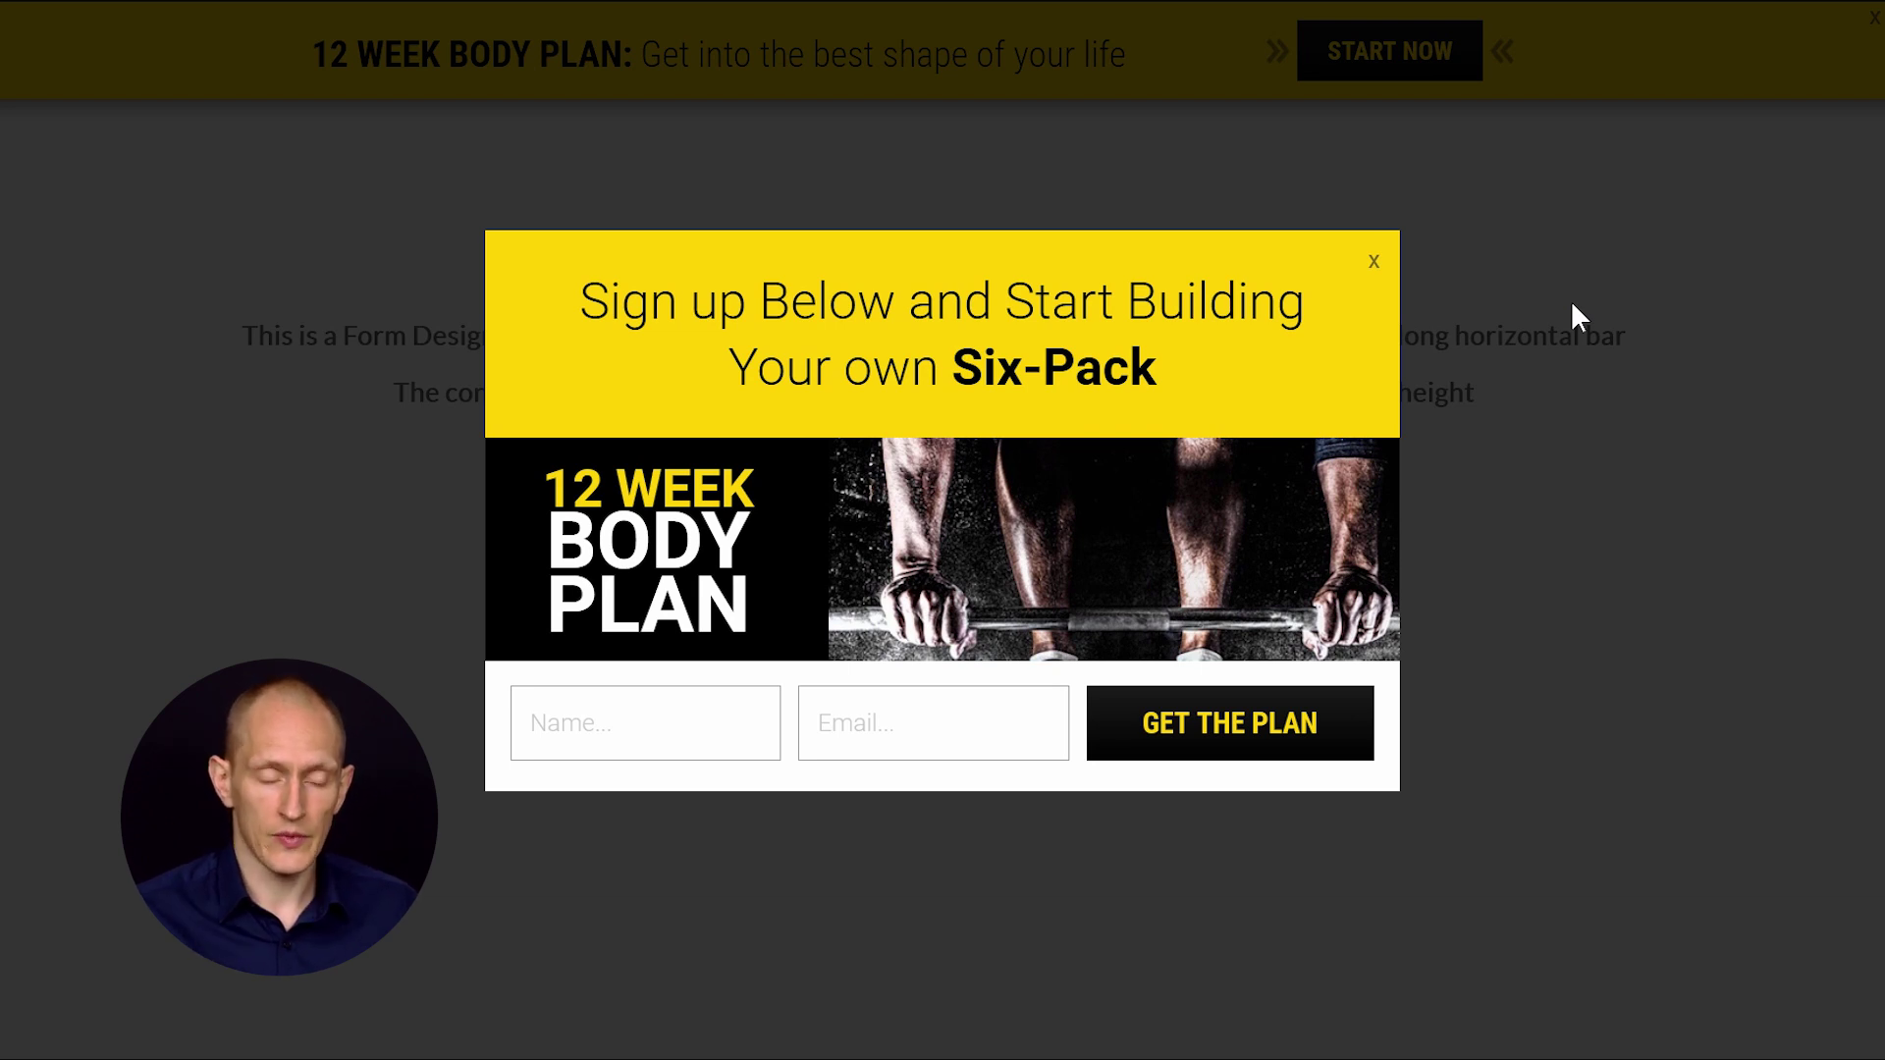
click(1375, 262)
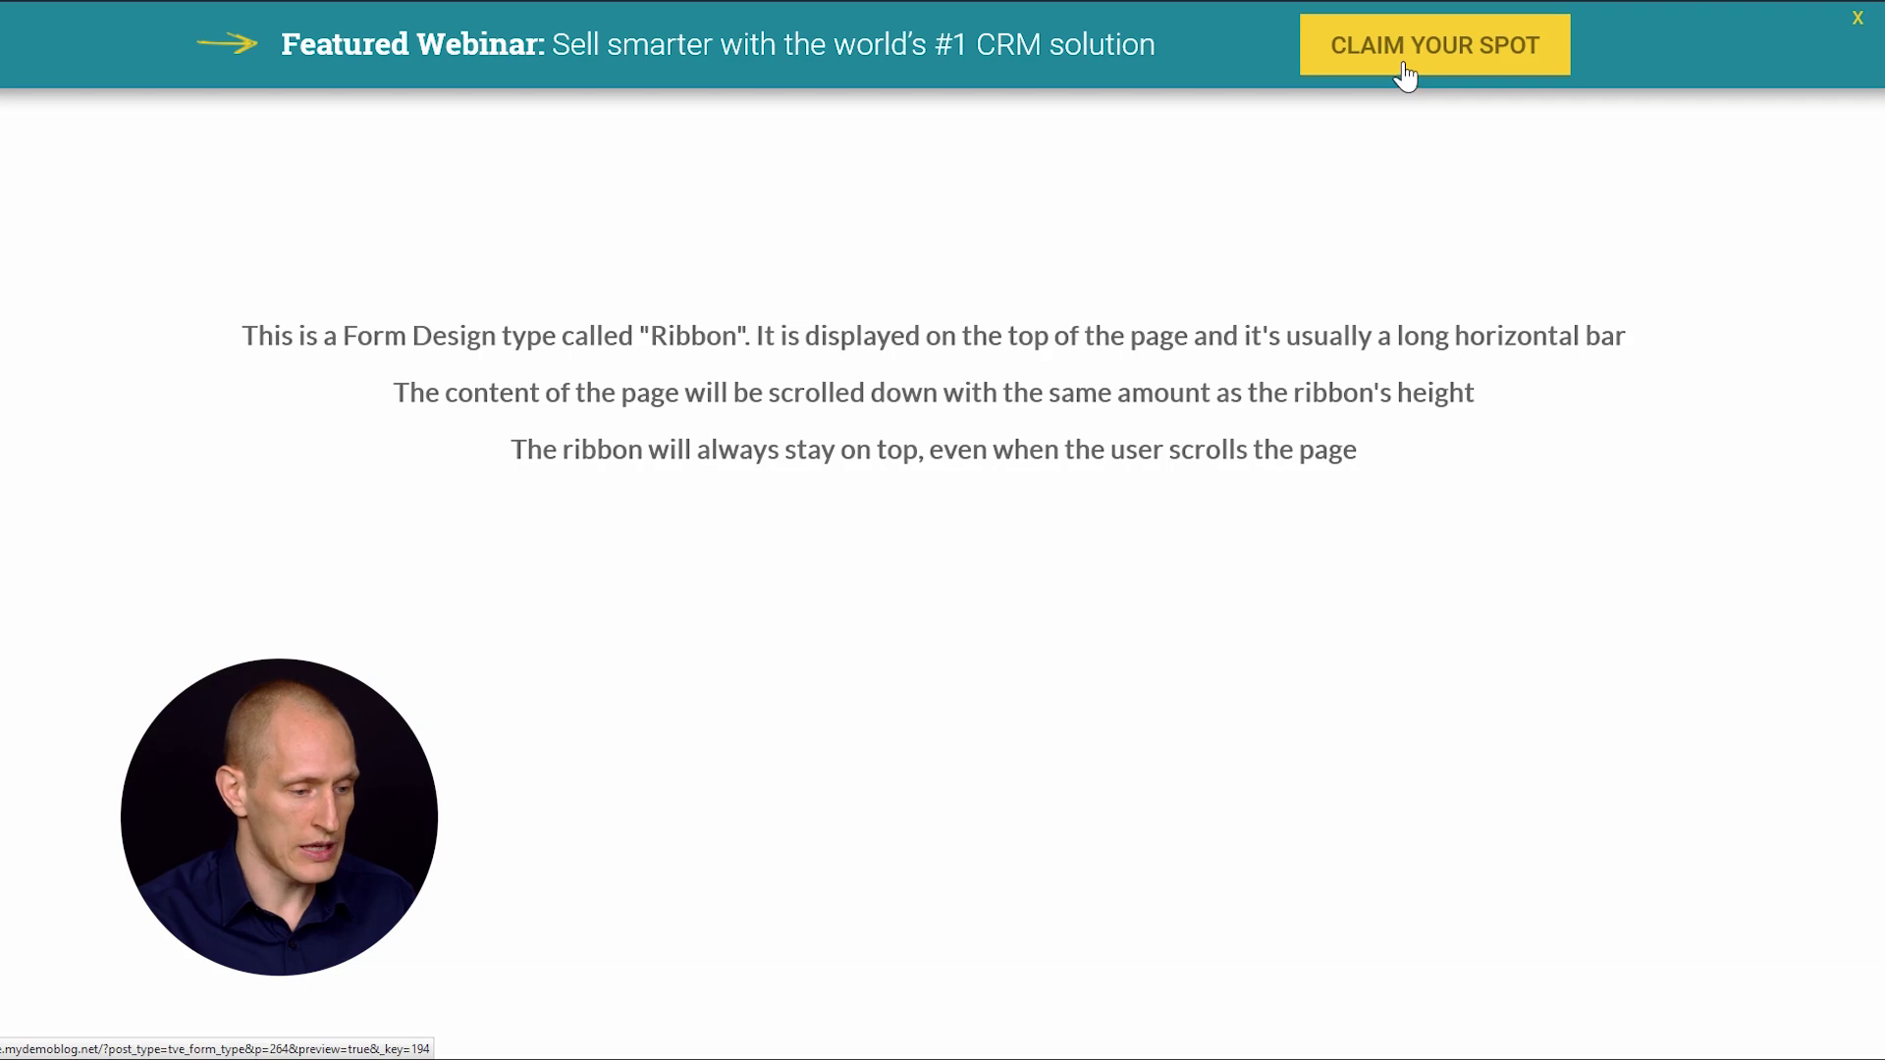
Step: Preview and close the webinar and 'Join the Contest?' ribbon popups
click(1400, 69)
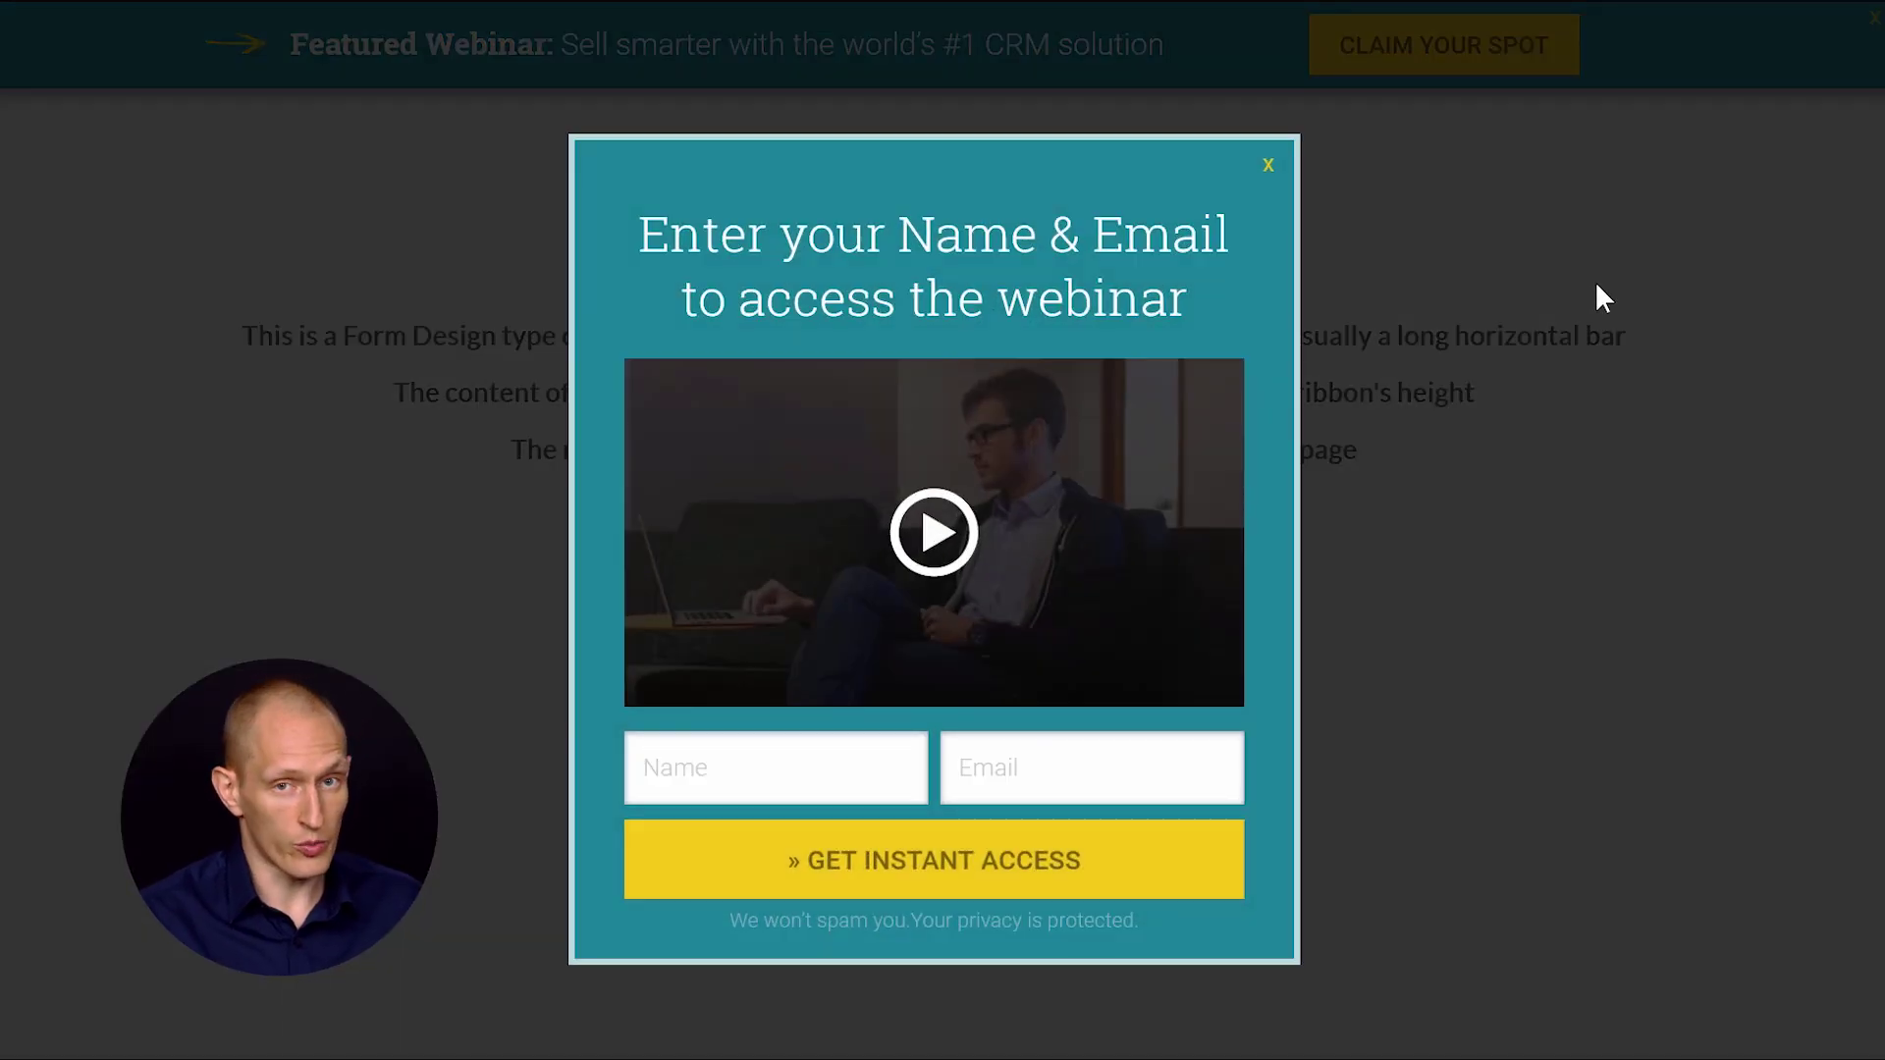
click(1266, 162)
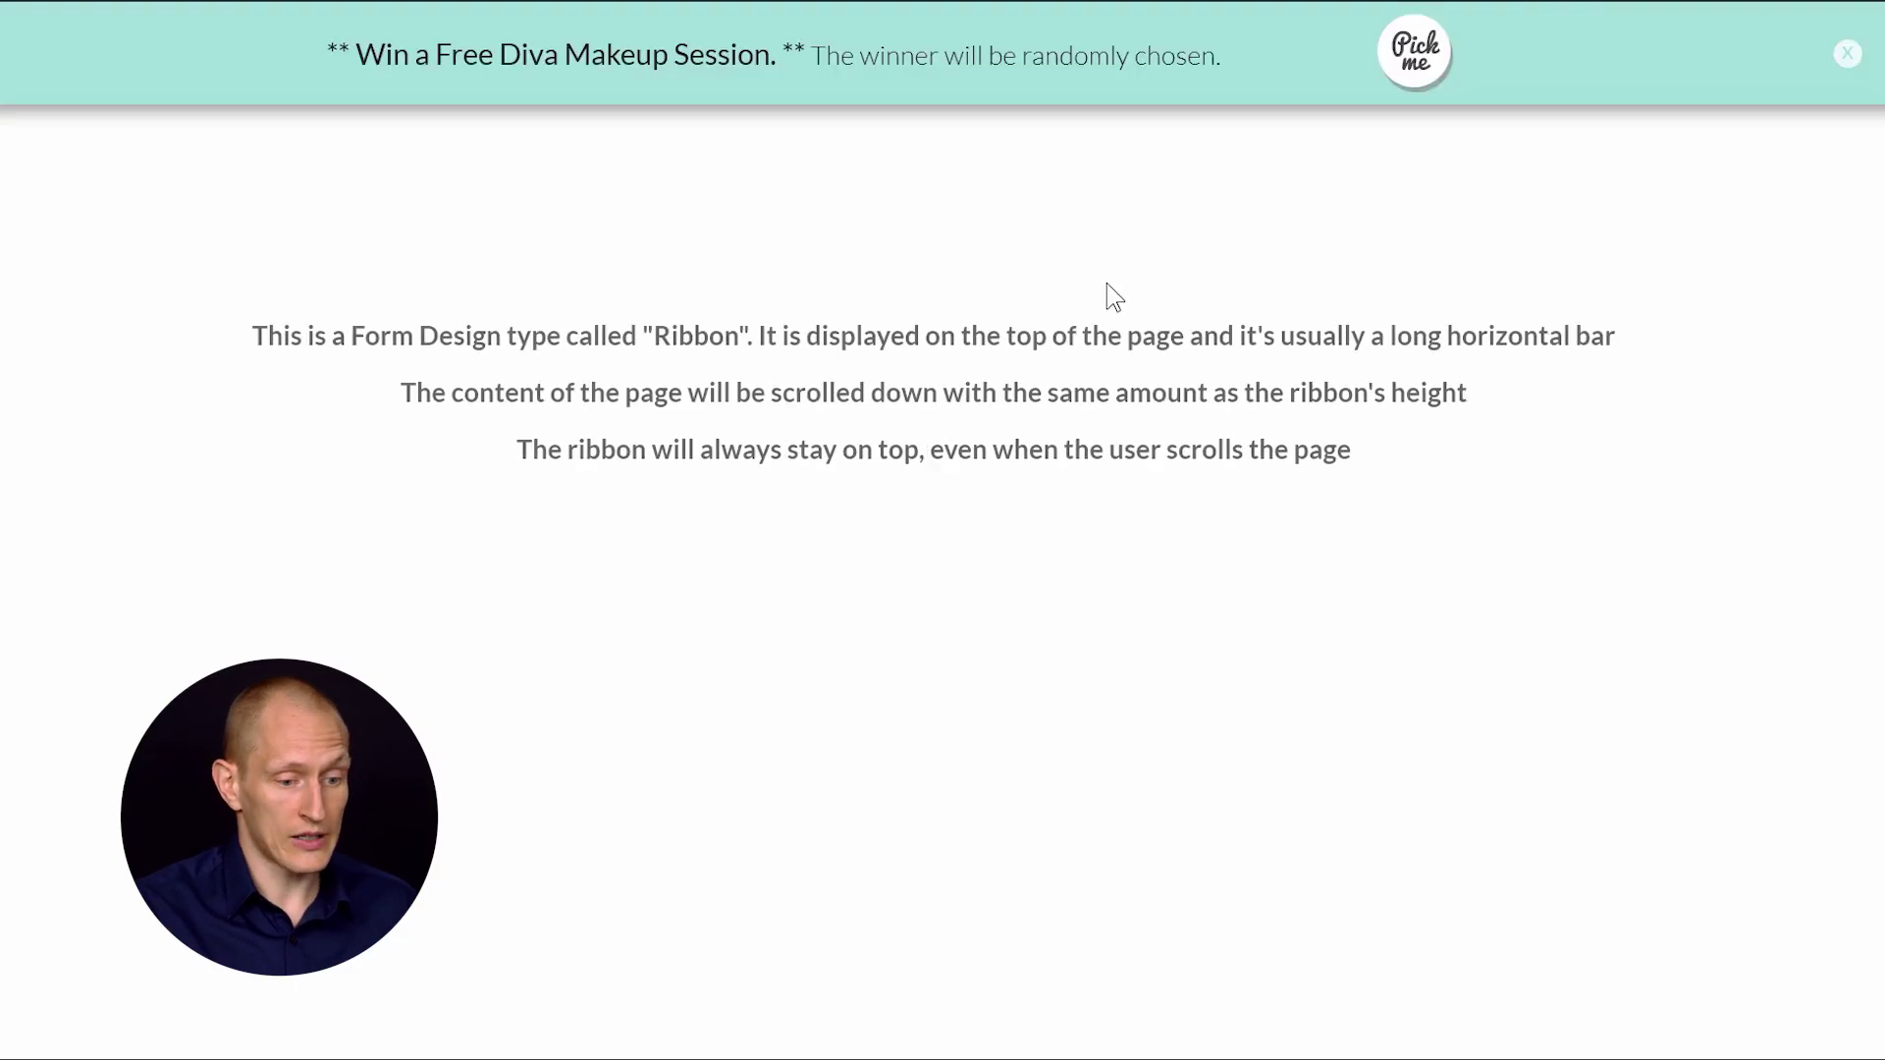
click(1415, 53)
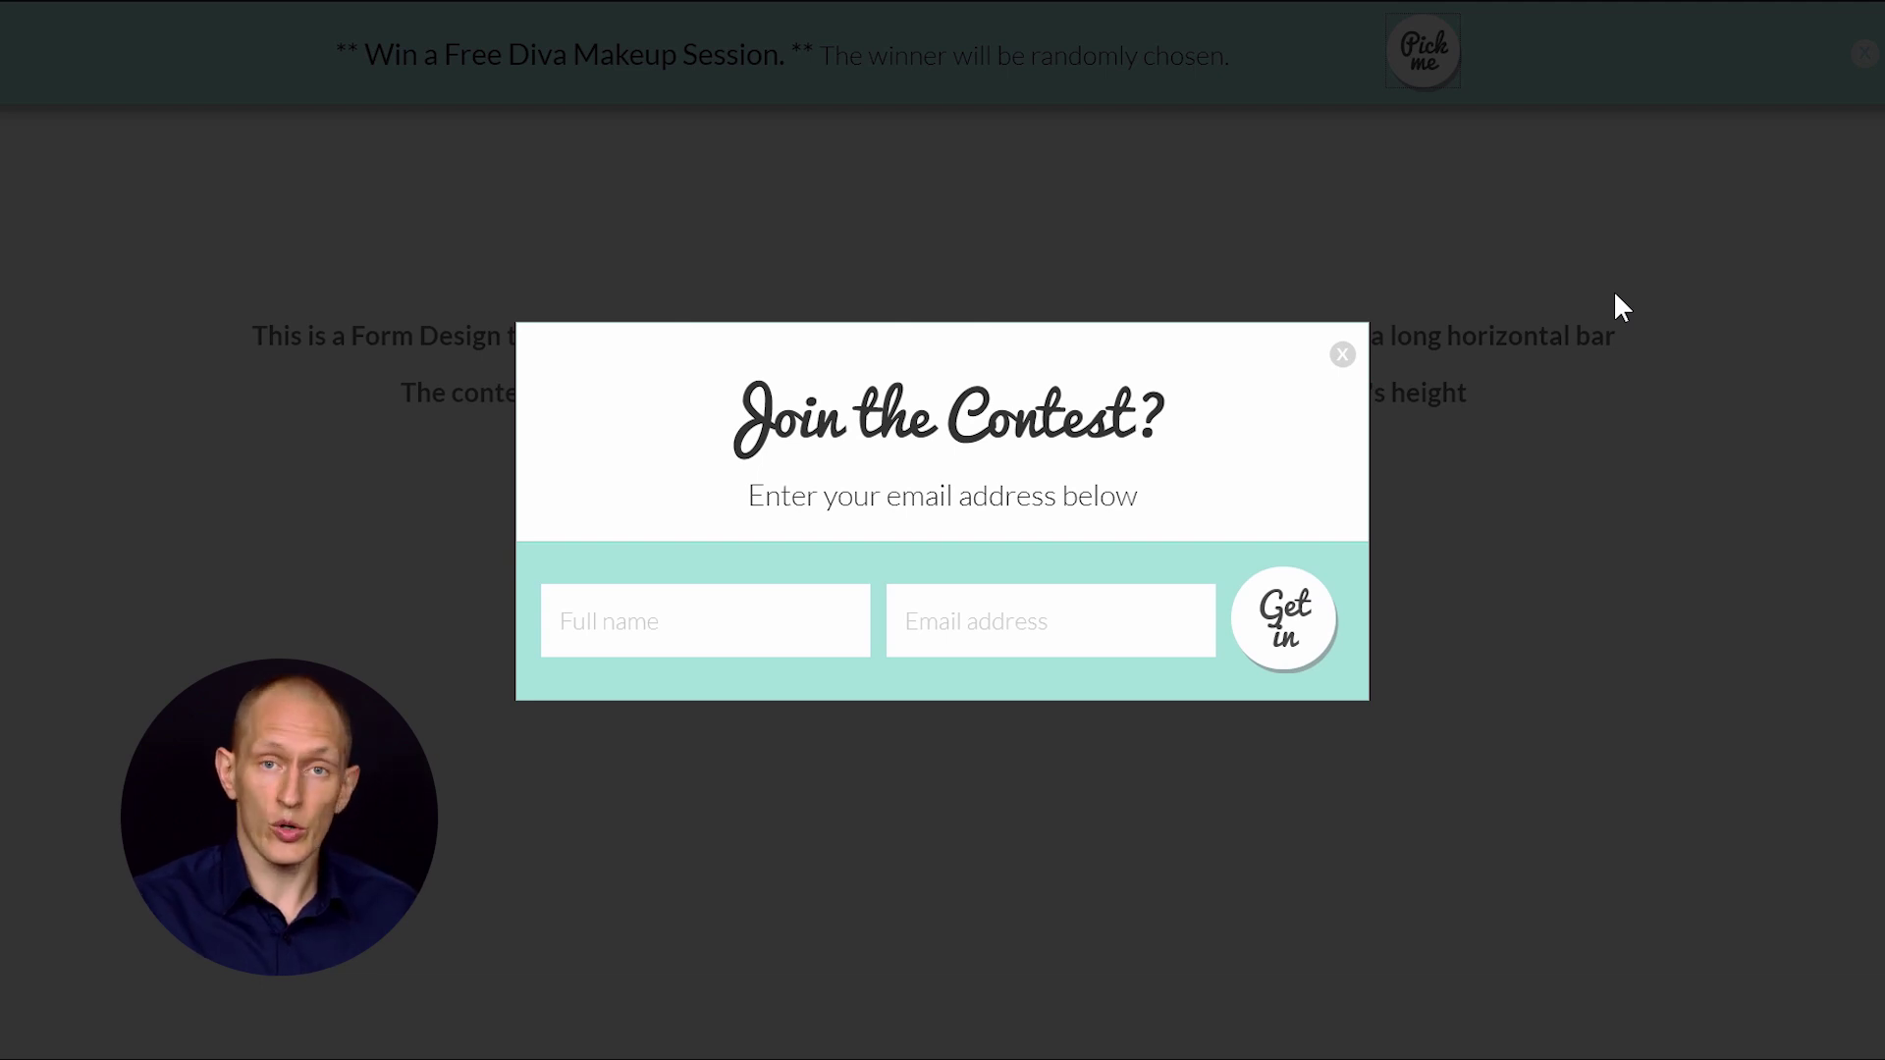
click(1341, 354)
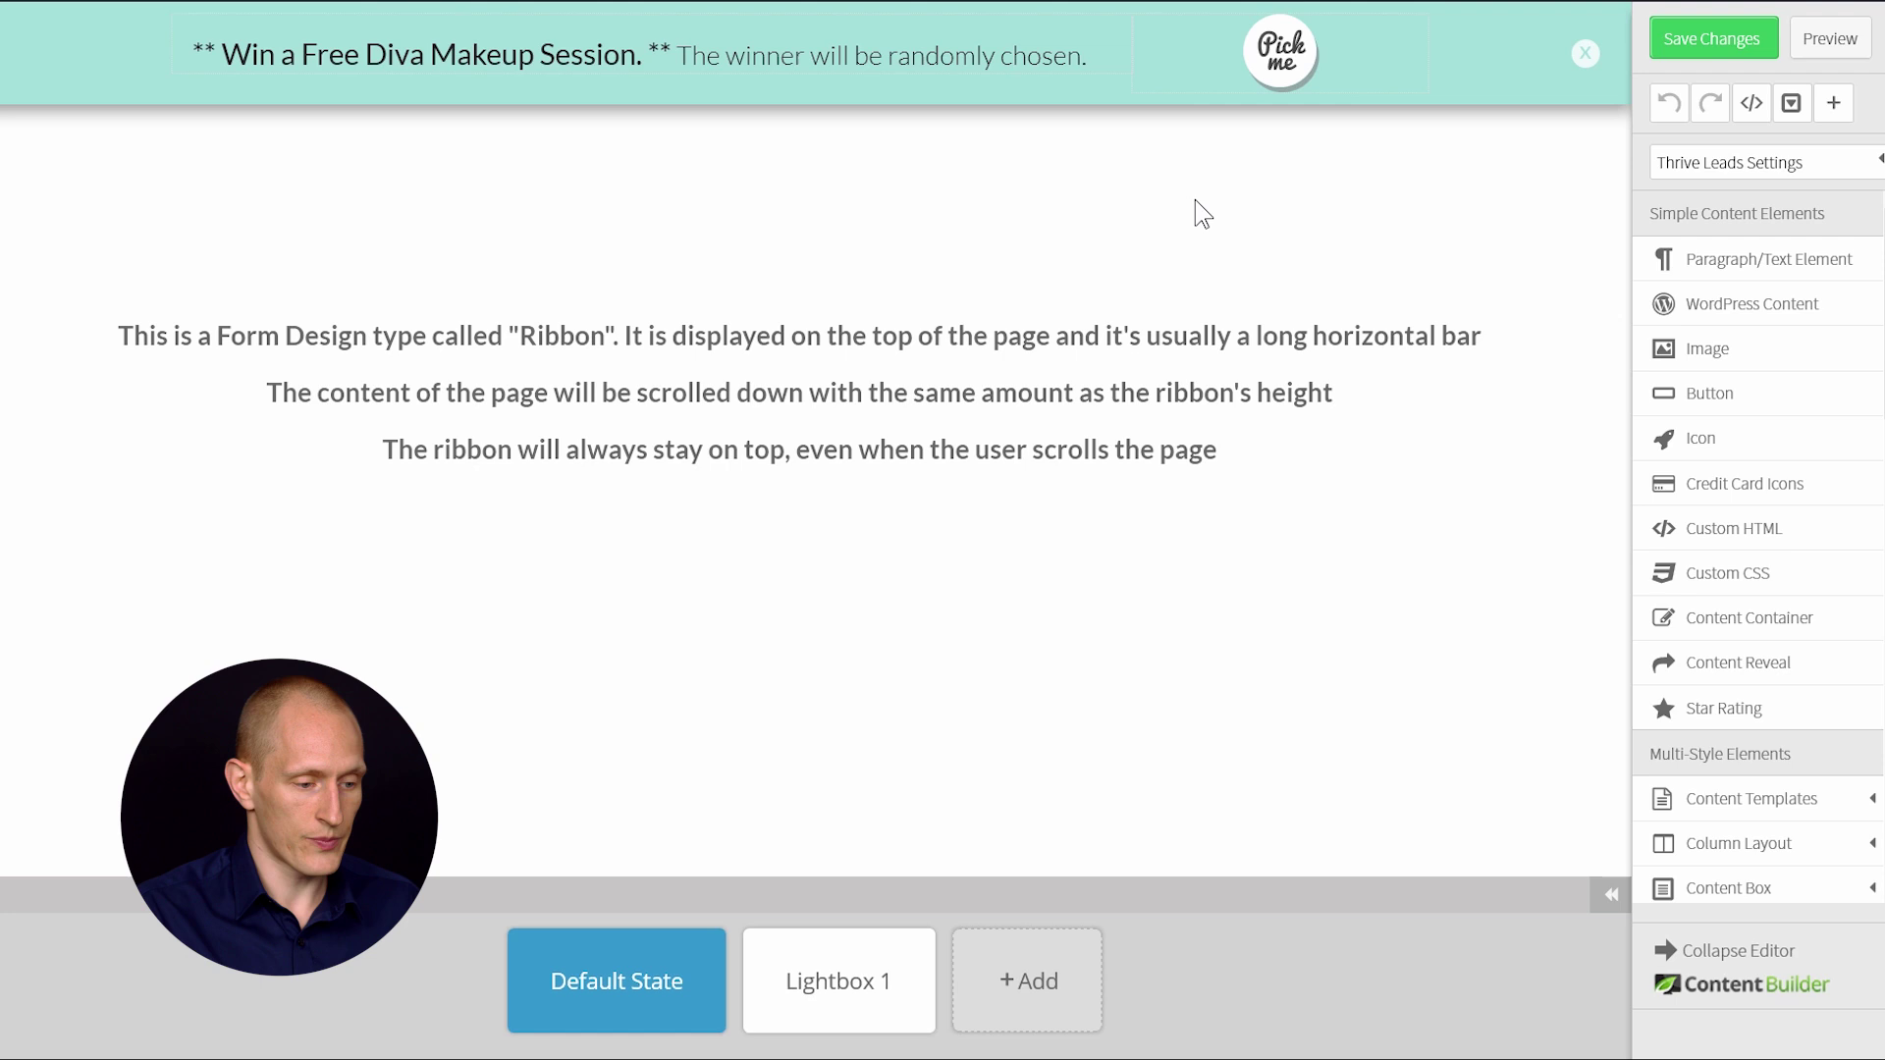
Step: Select and inspect the contest ribbon's headline text, then stop editing it
click(528, 70)
drag(519, 55, 893, 54)
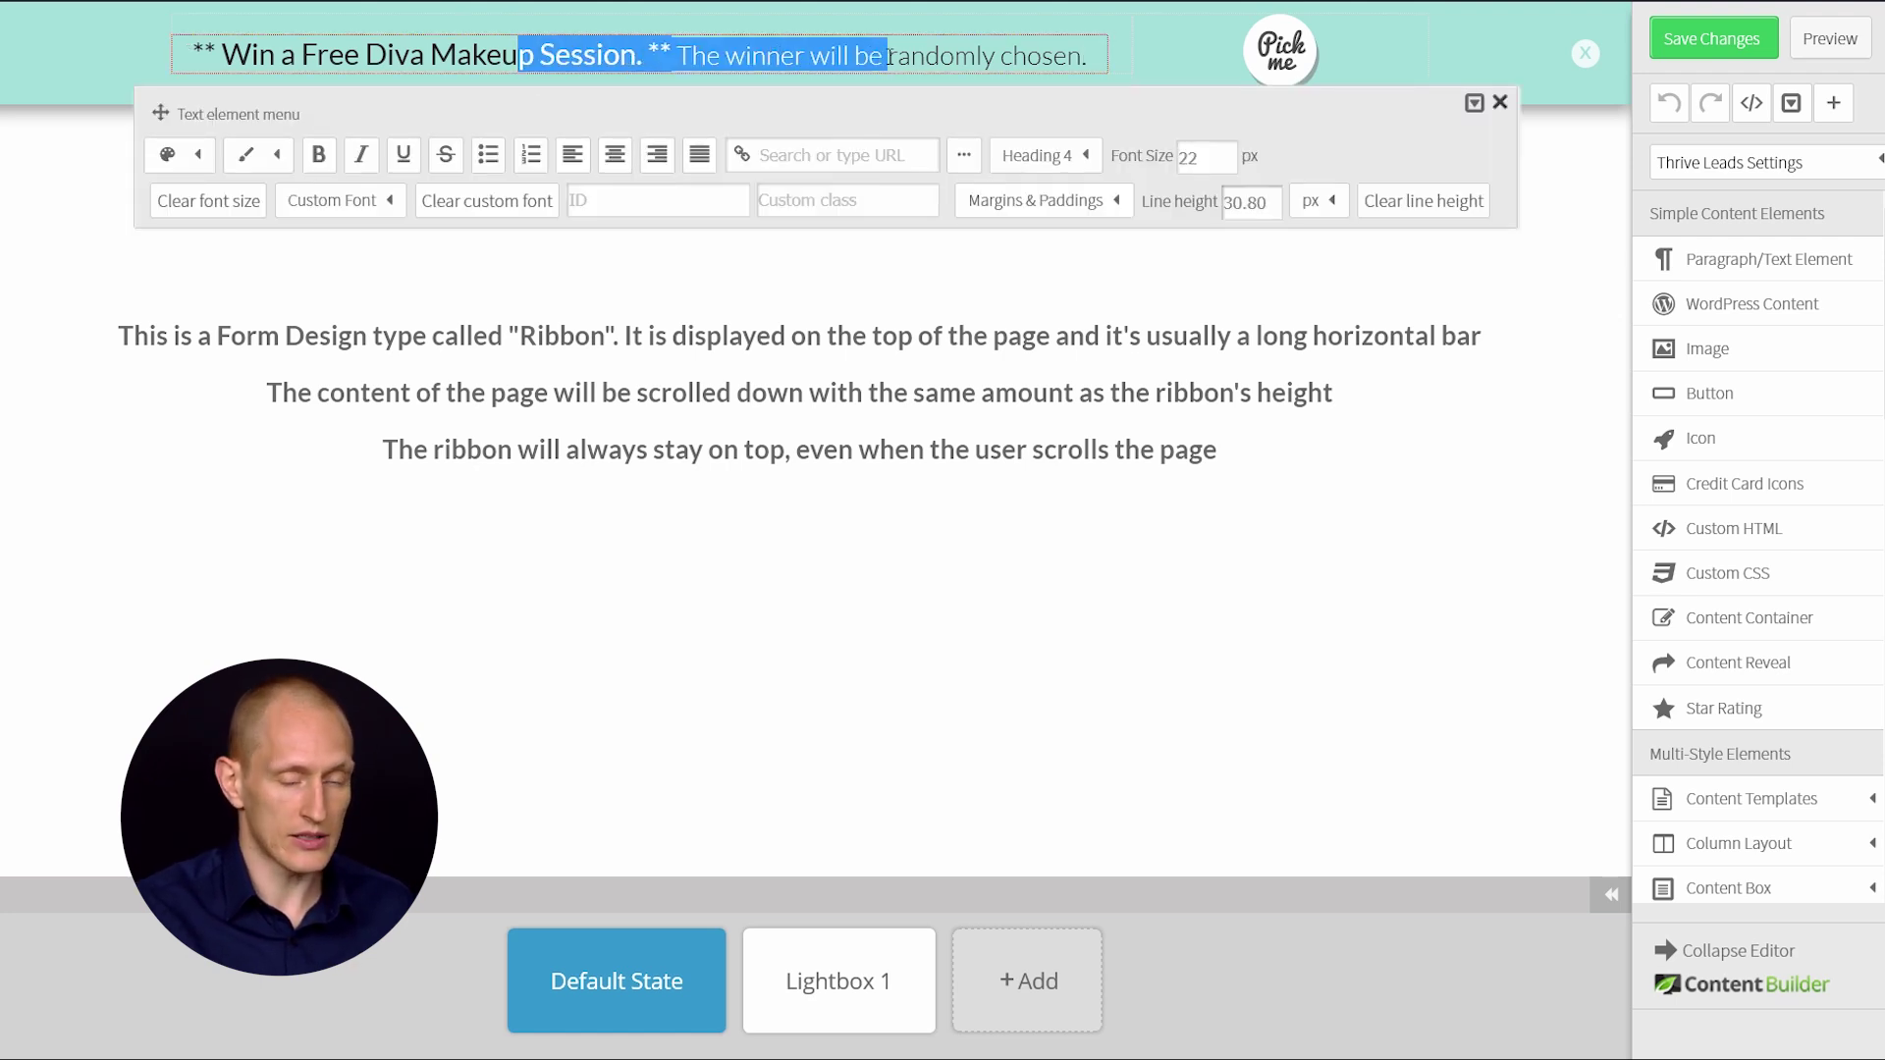
click(940, 54)
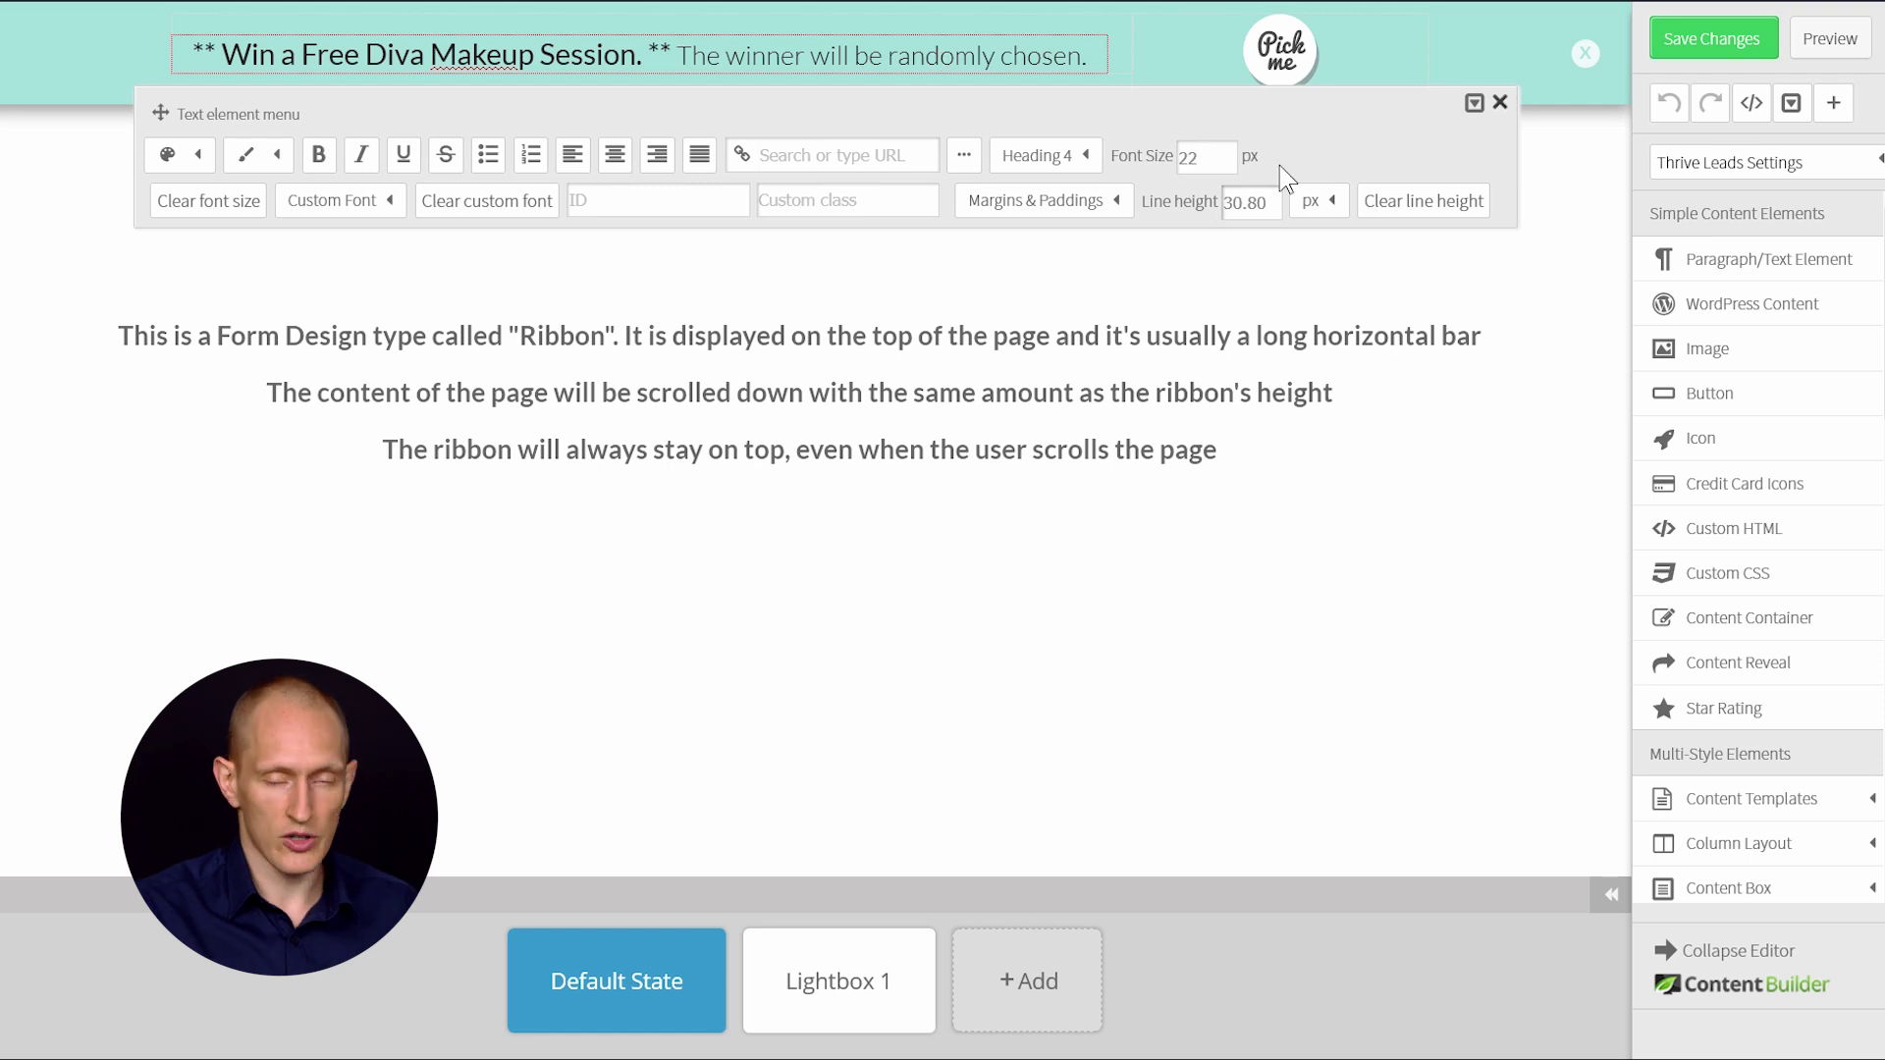
click(1315, 353)
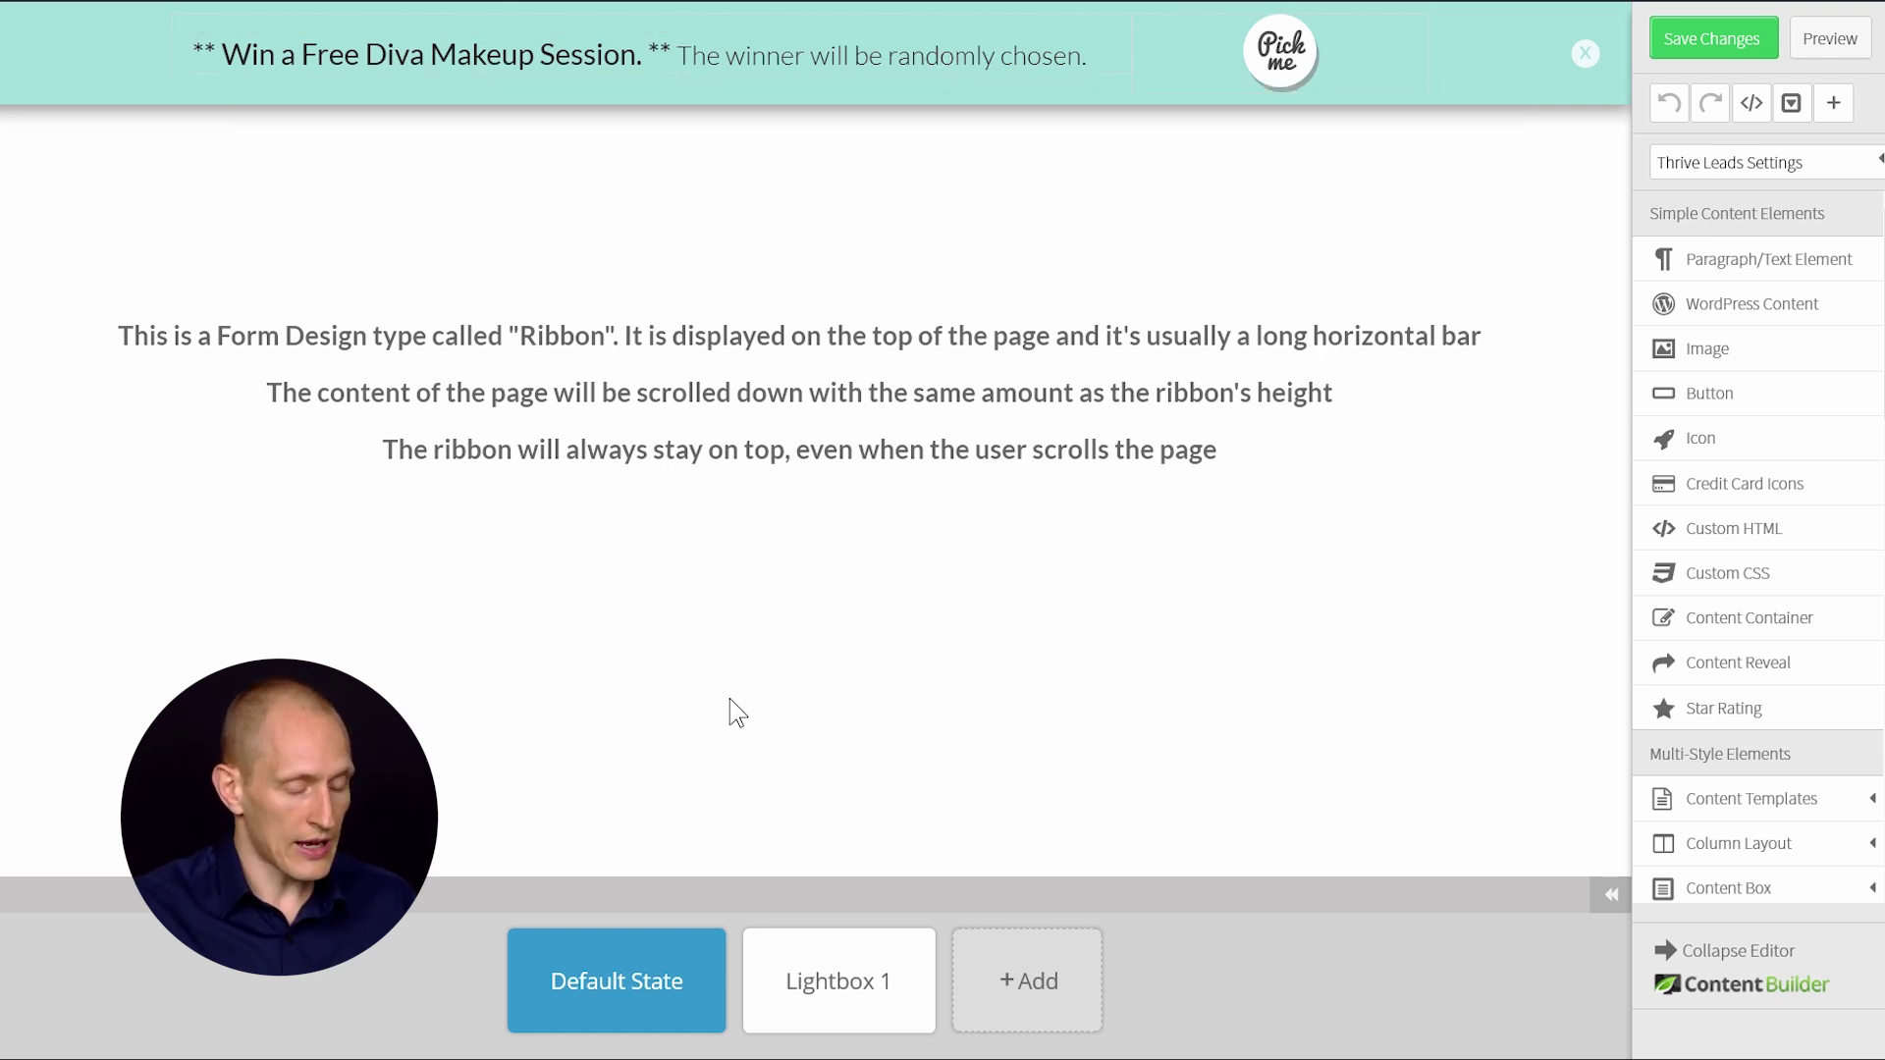
mouse_move(837, 981)
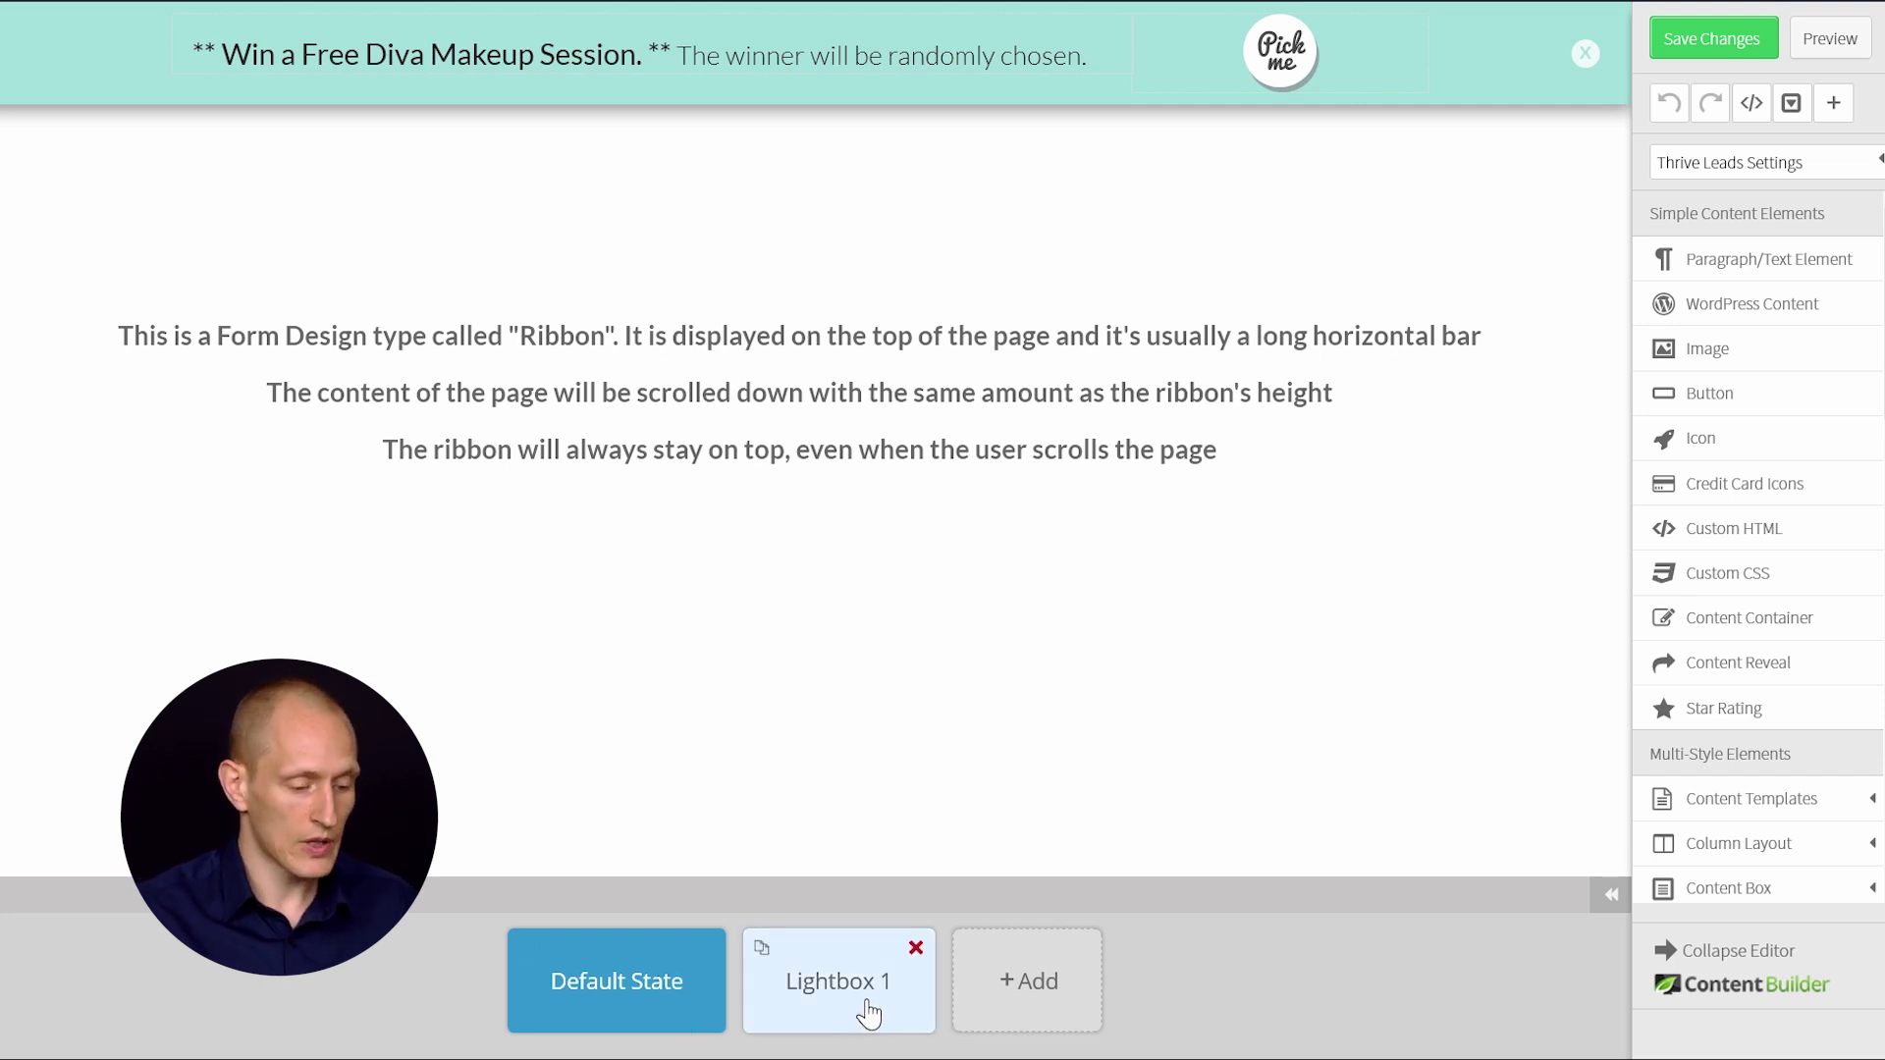
Step: Inspect the Lightbox 1 name and email signup form, then return to Default State
click(819, 1007)
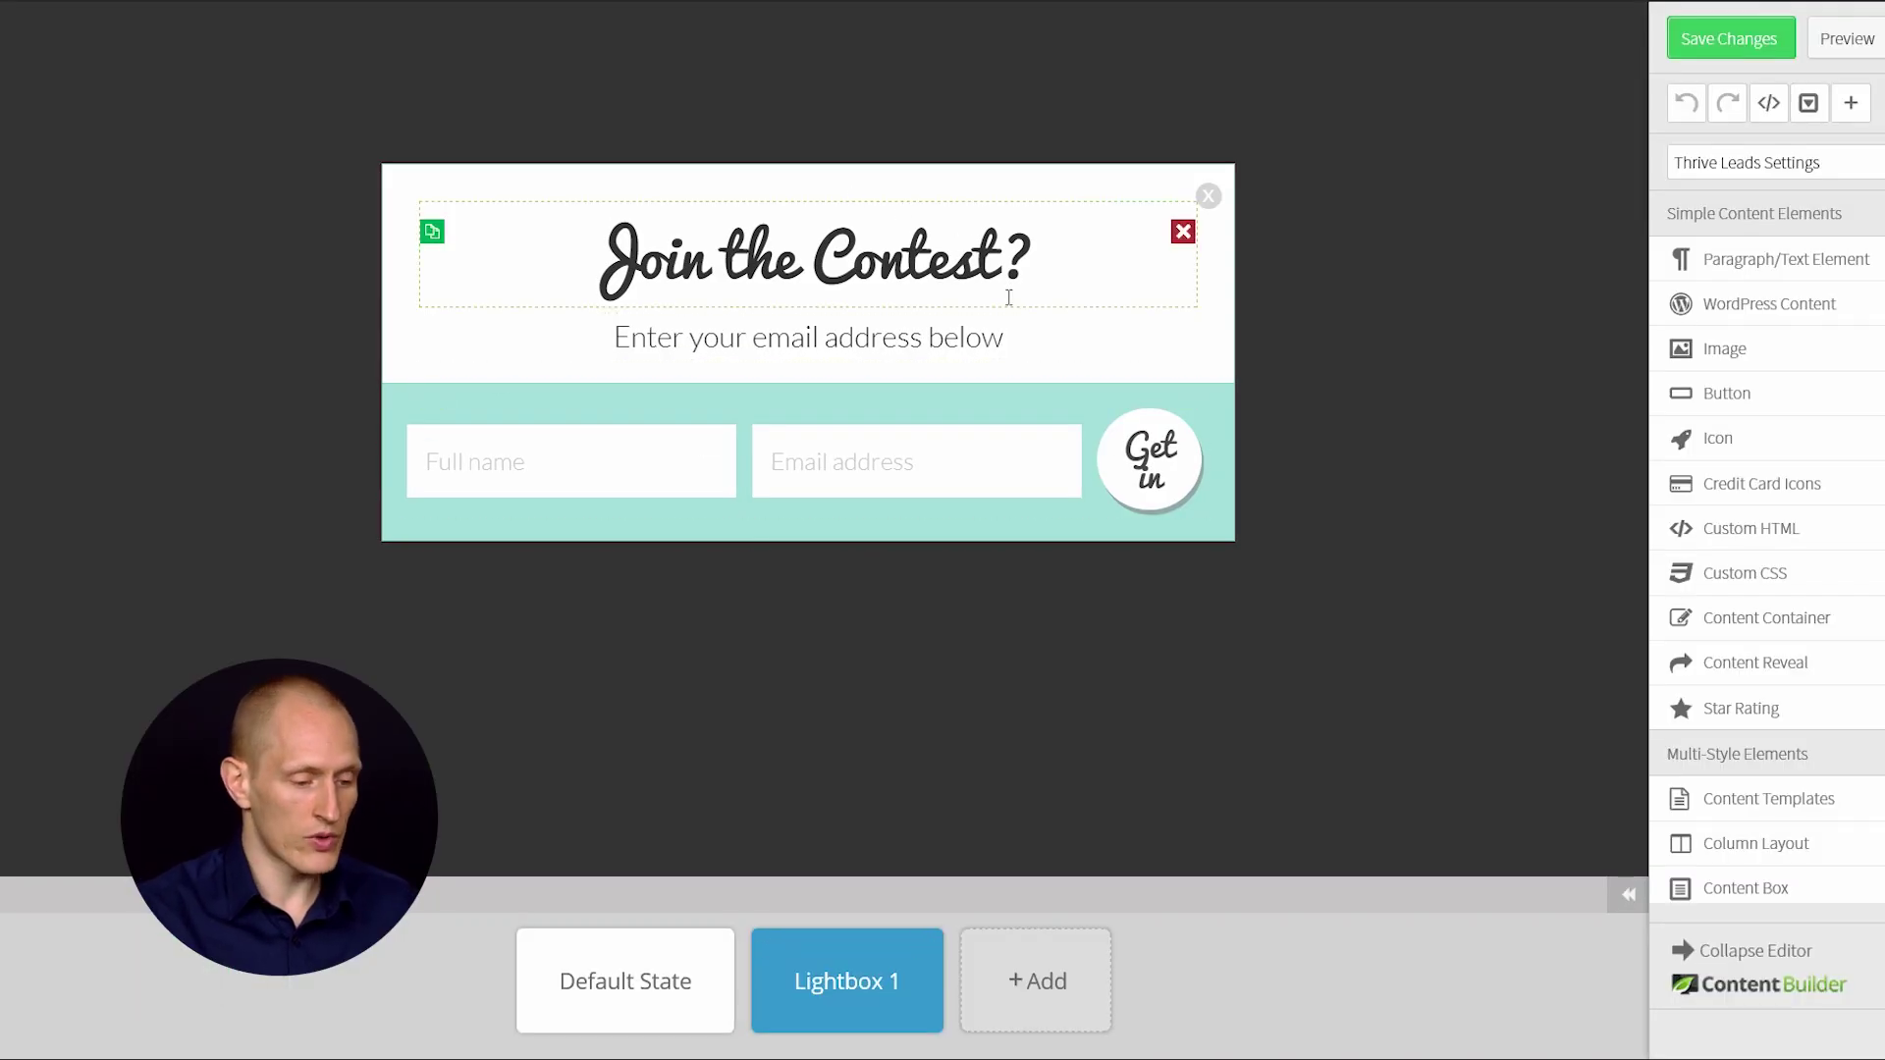
click(733, 450)
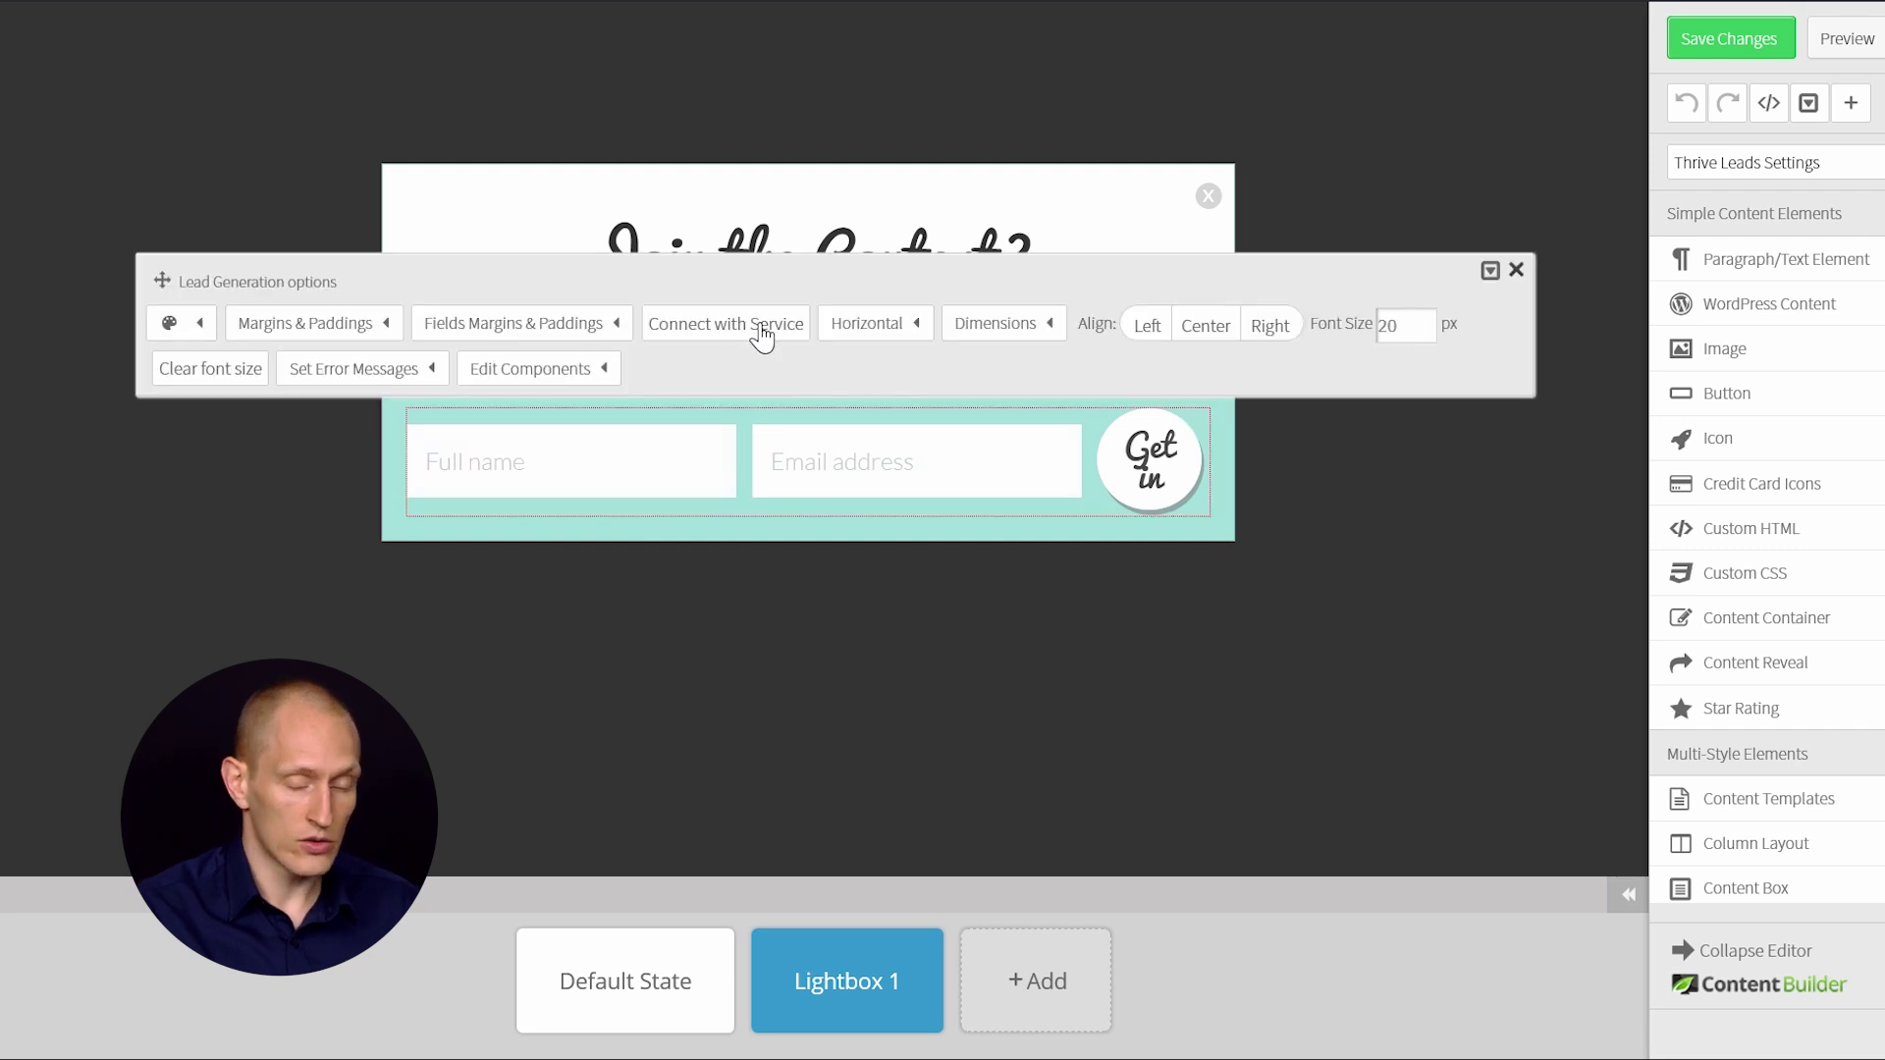
click(902, 206)
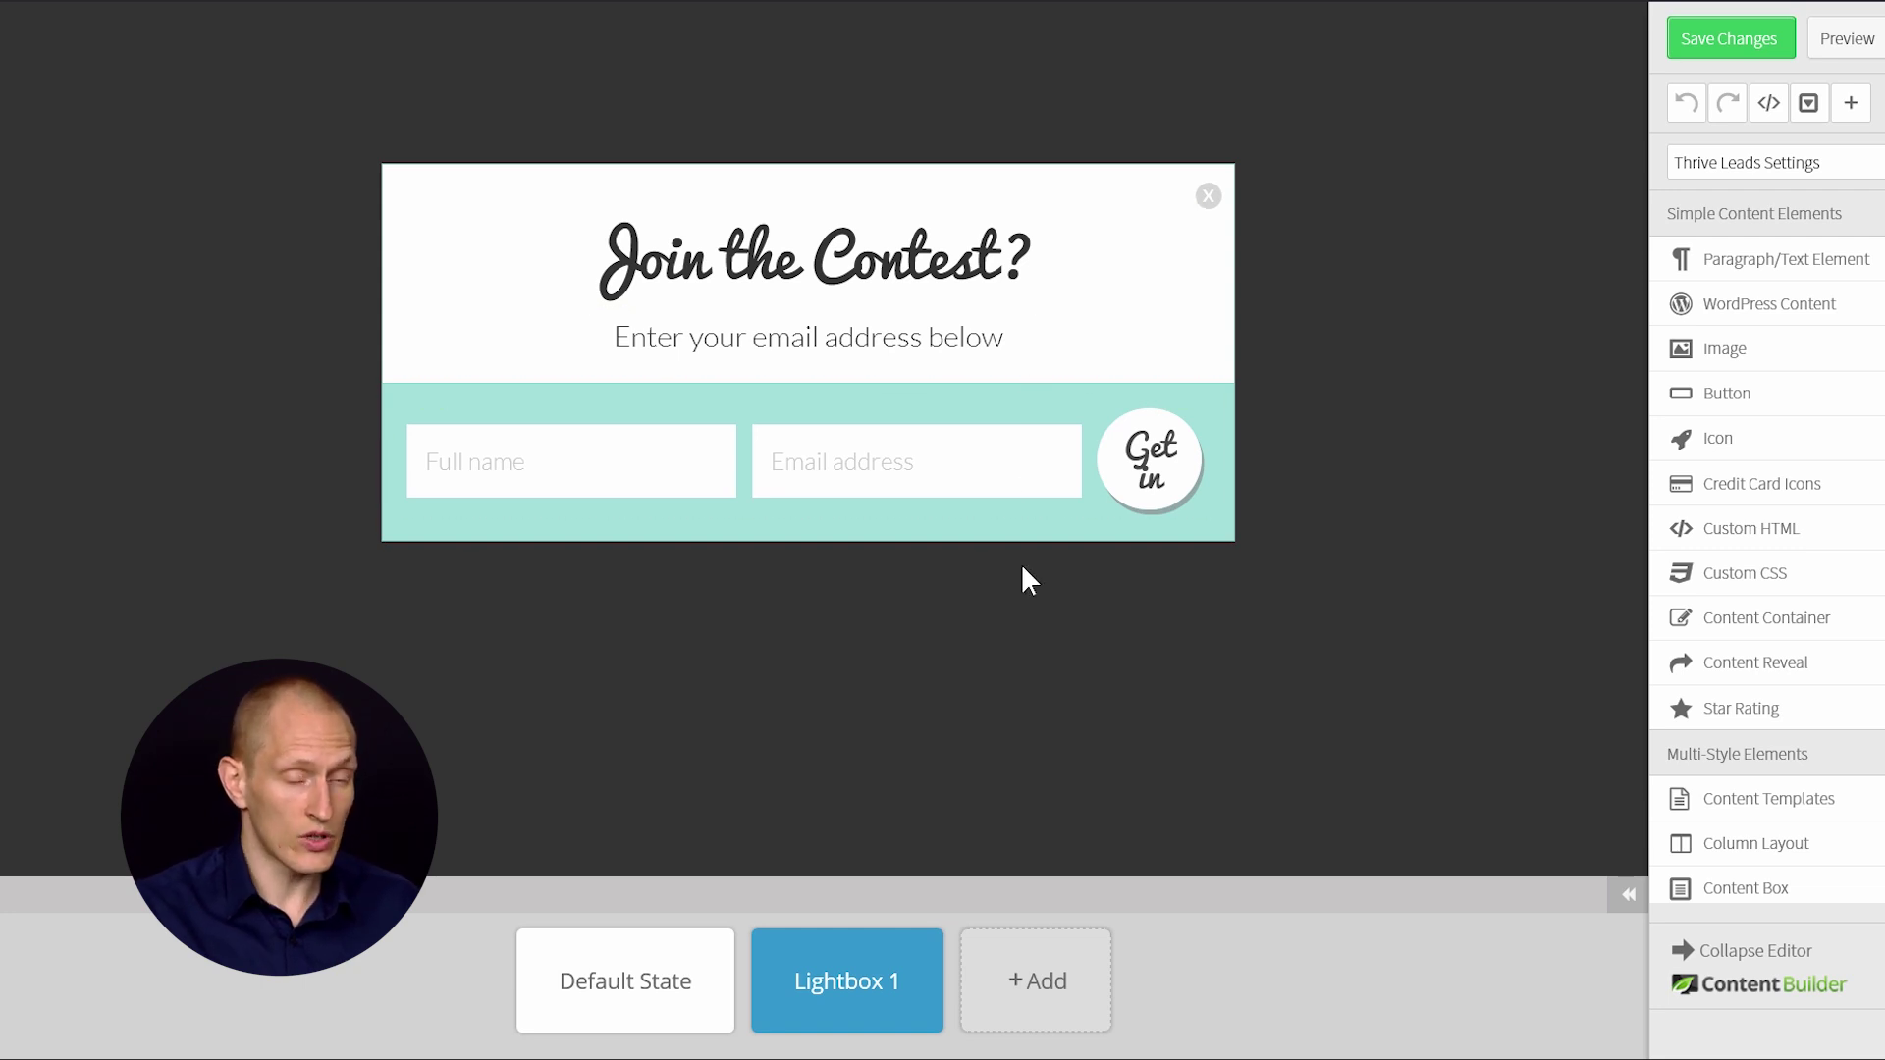
click(624, 982)
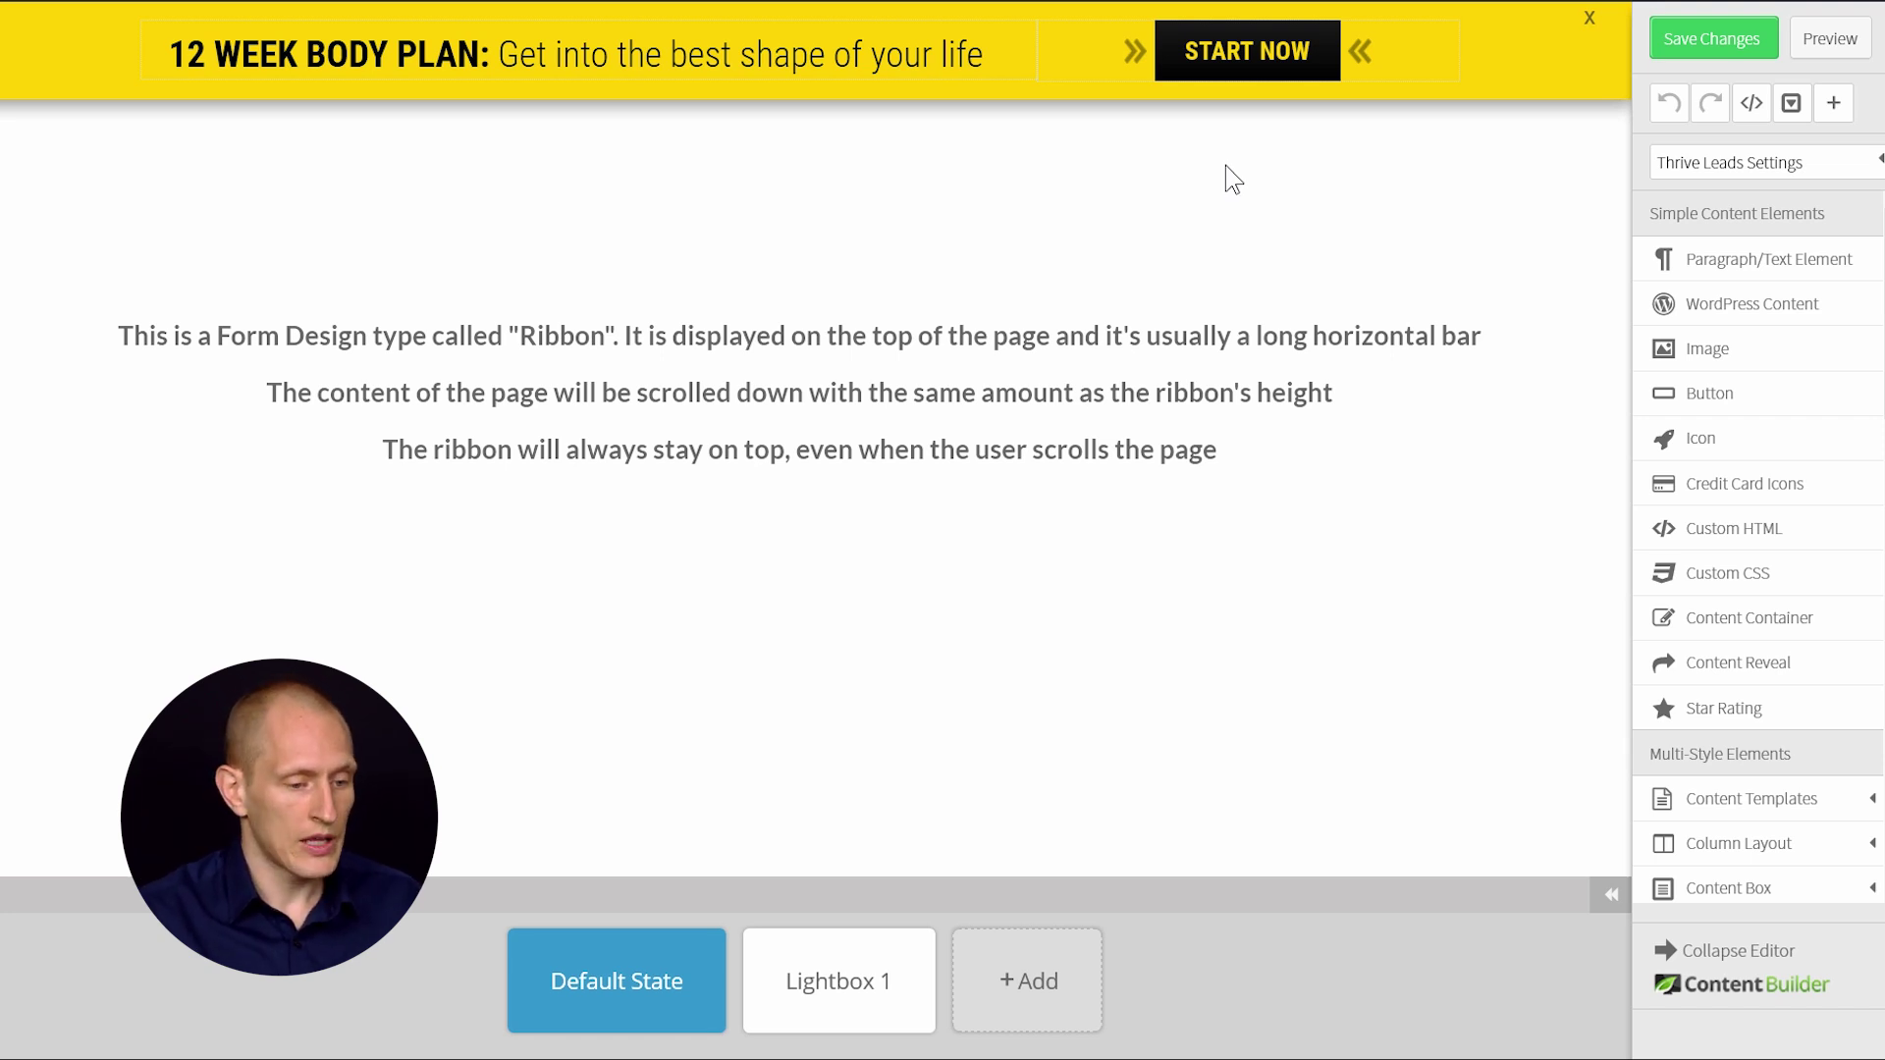
Step: Delete the START NOW button's open-lightbox click event in the Event Manager
click(1273, 59)
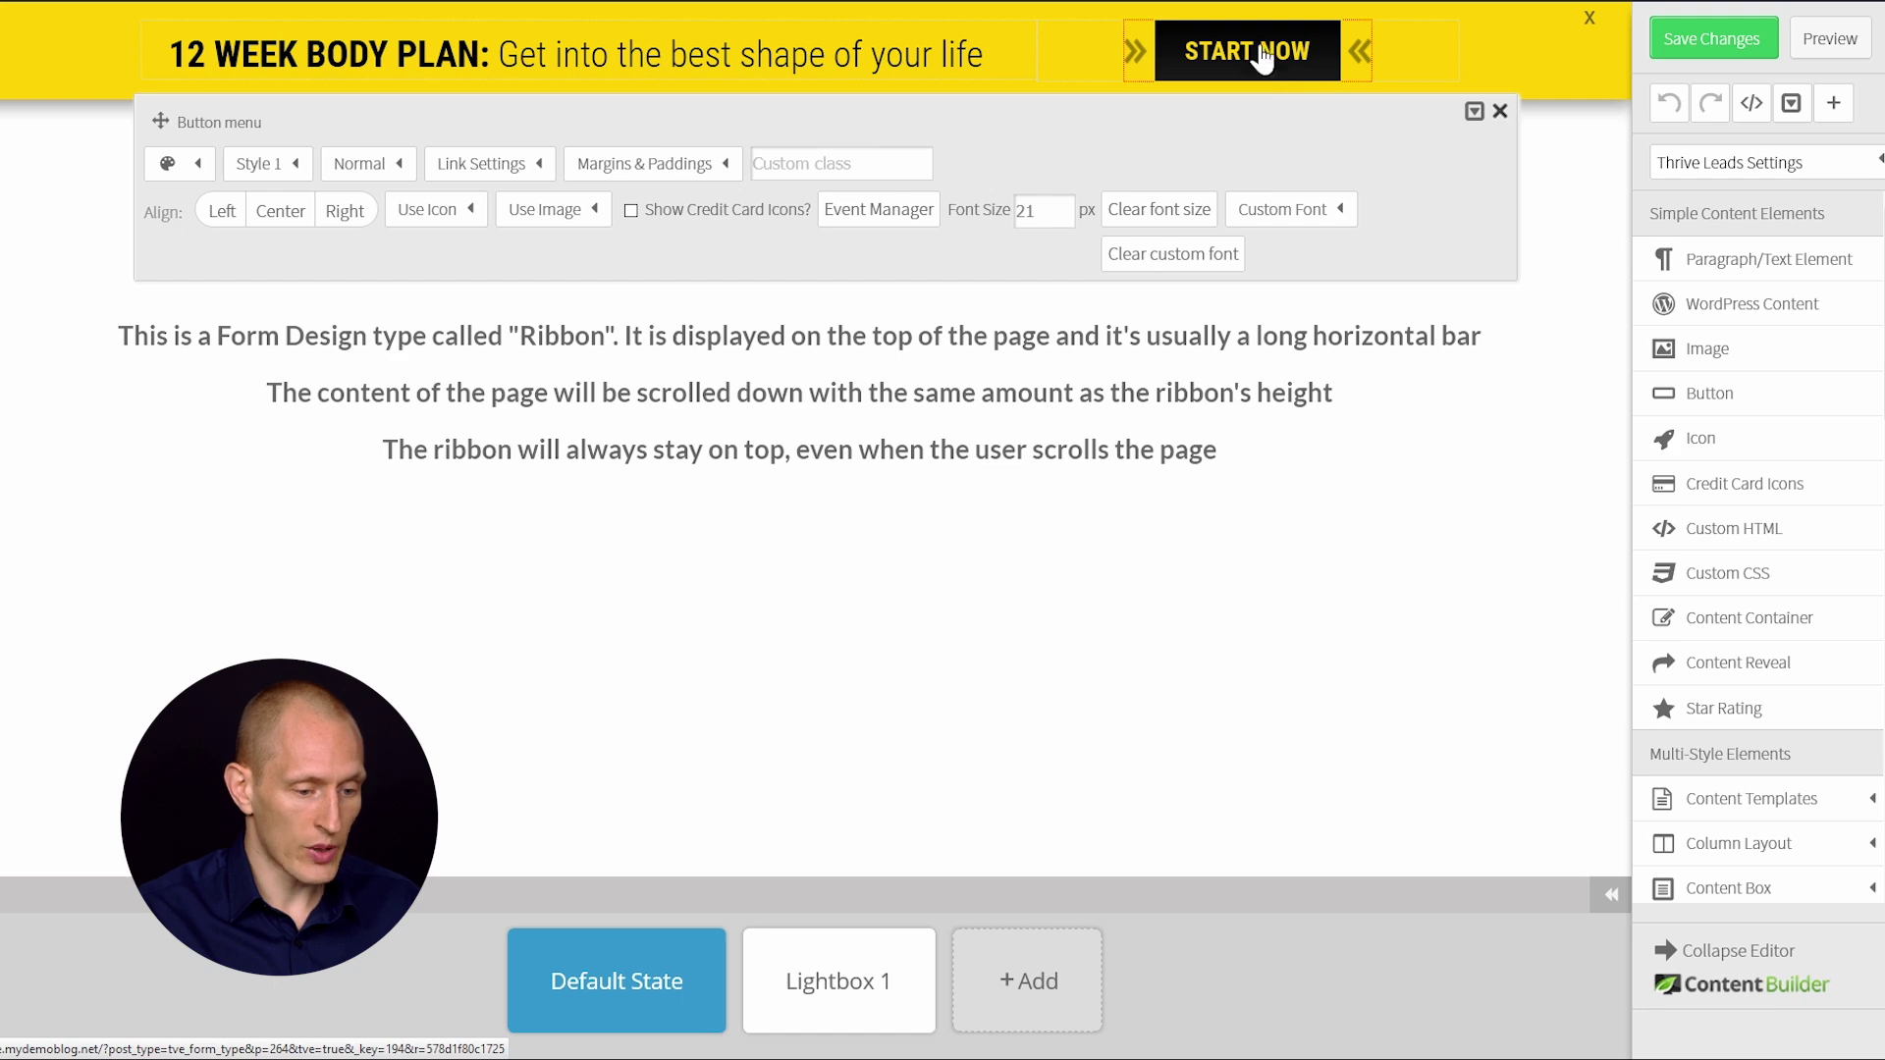
click(877, 209)
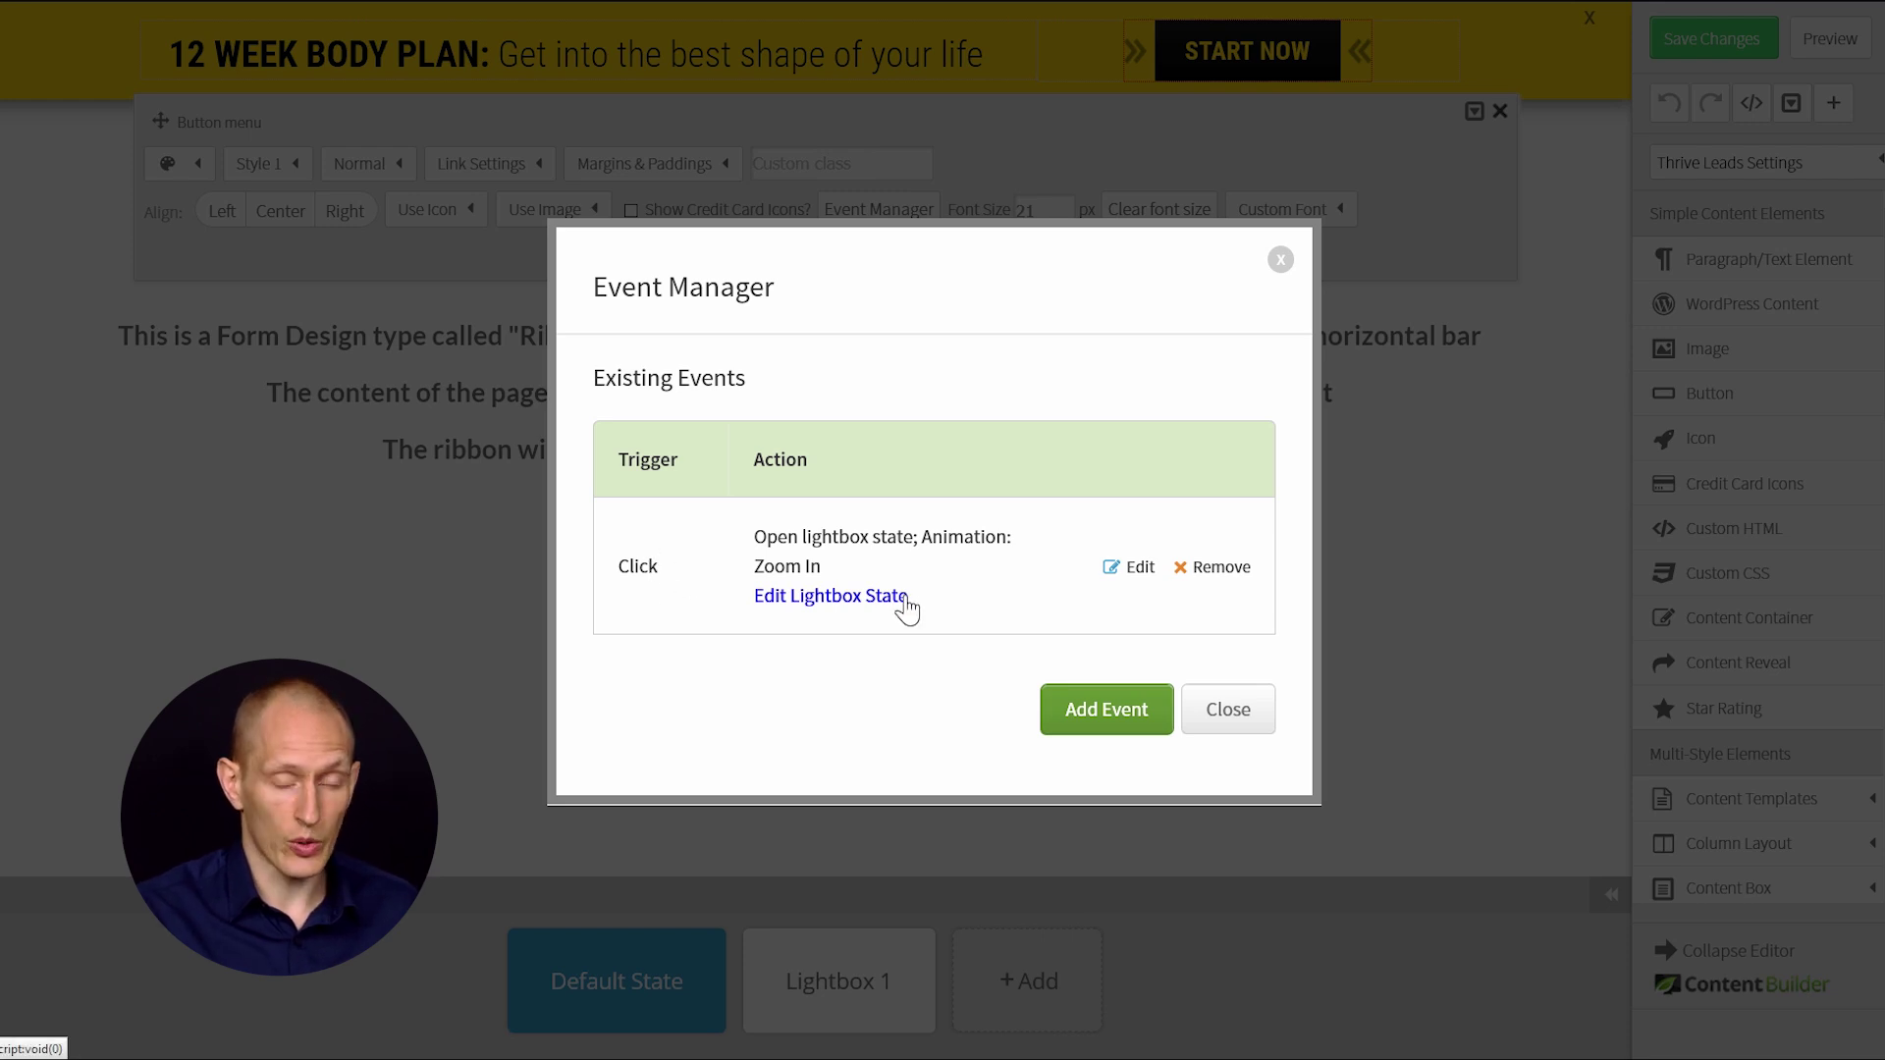
click(1217, 567)
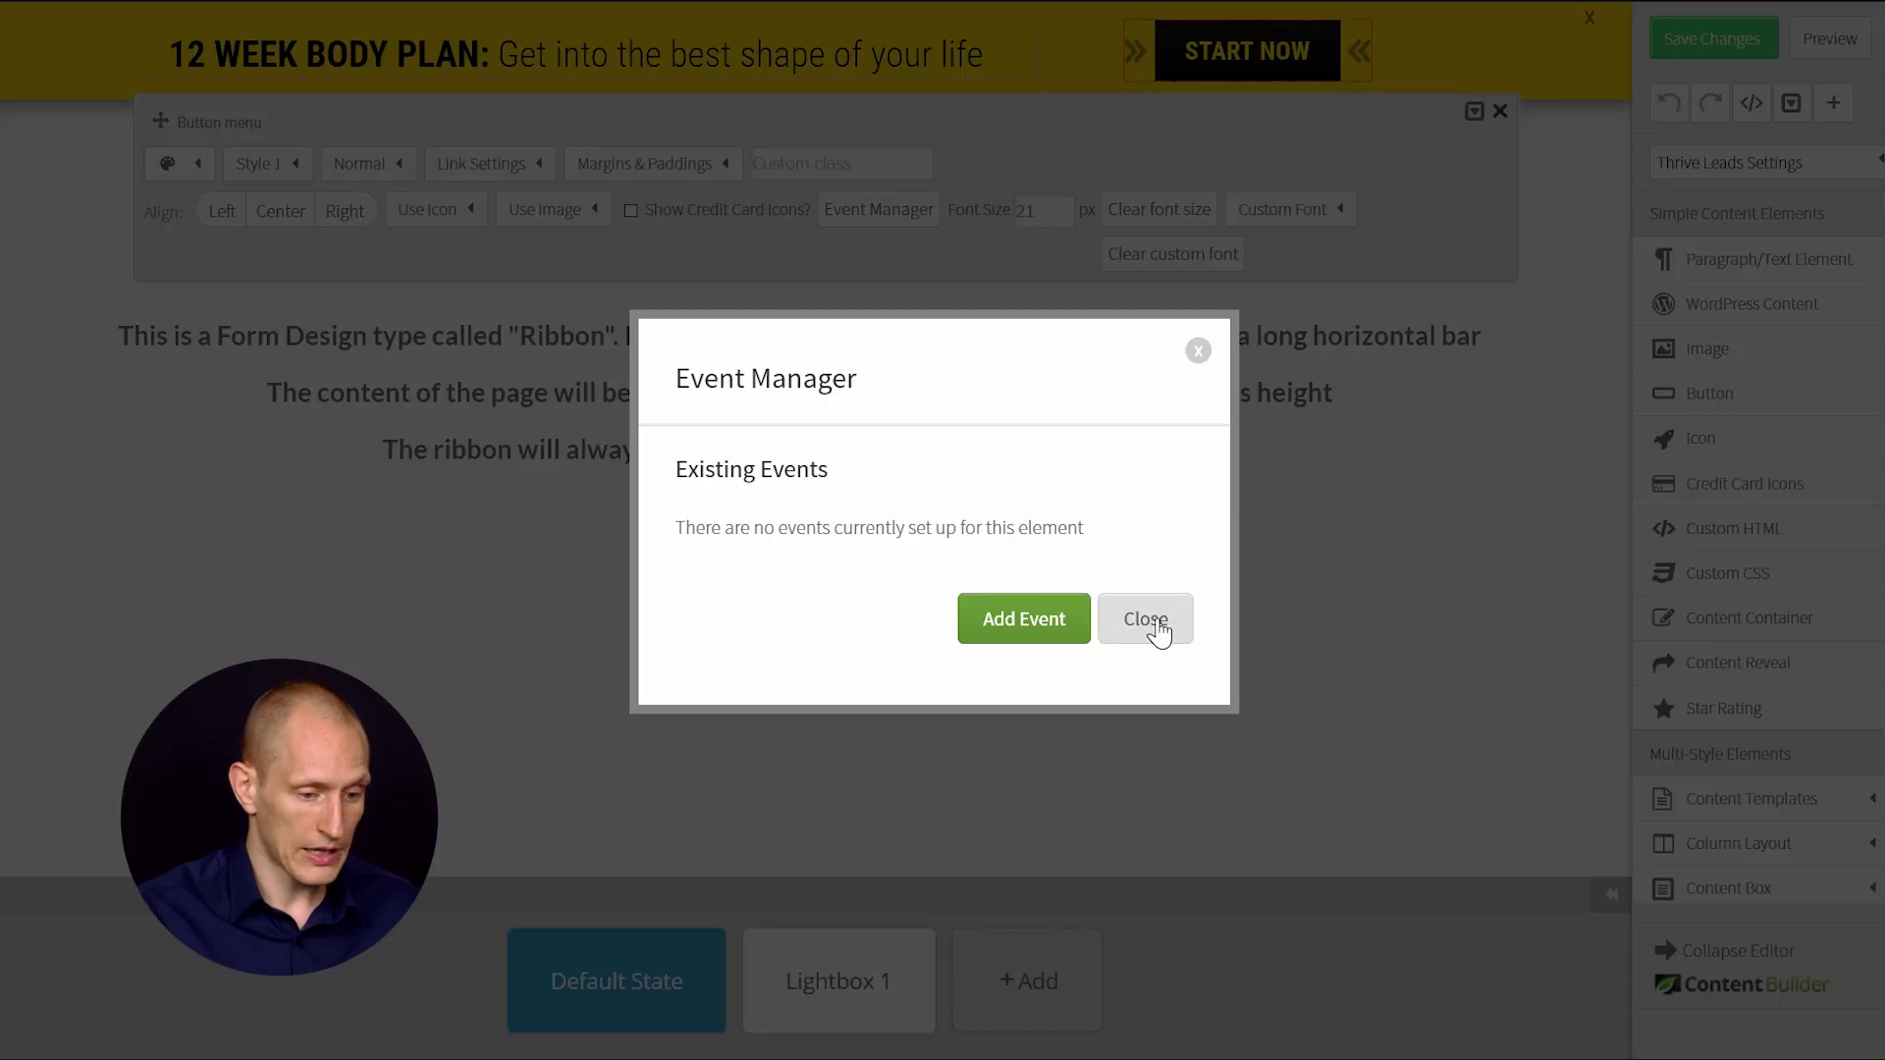
click(1146, 619)
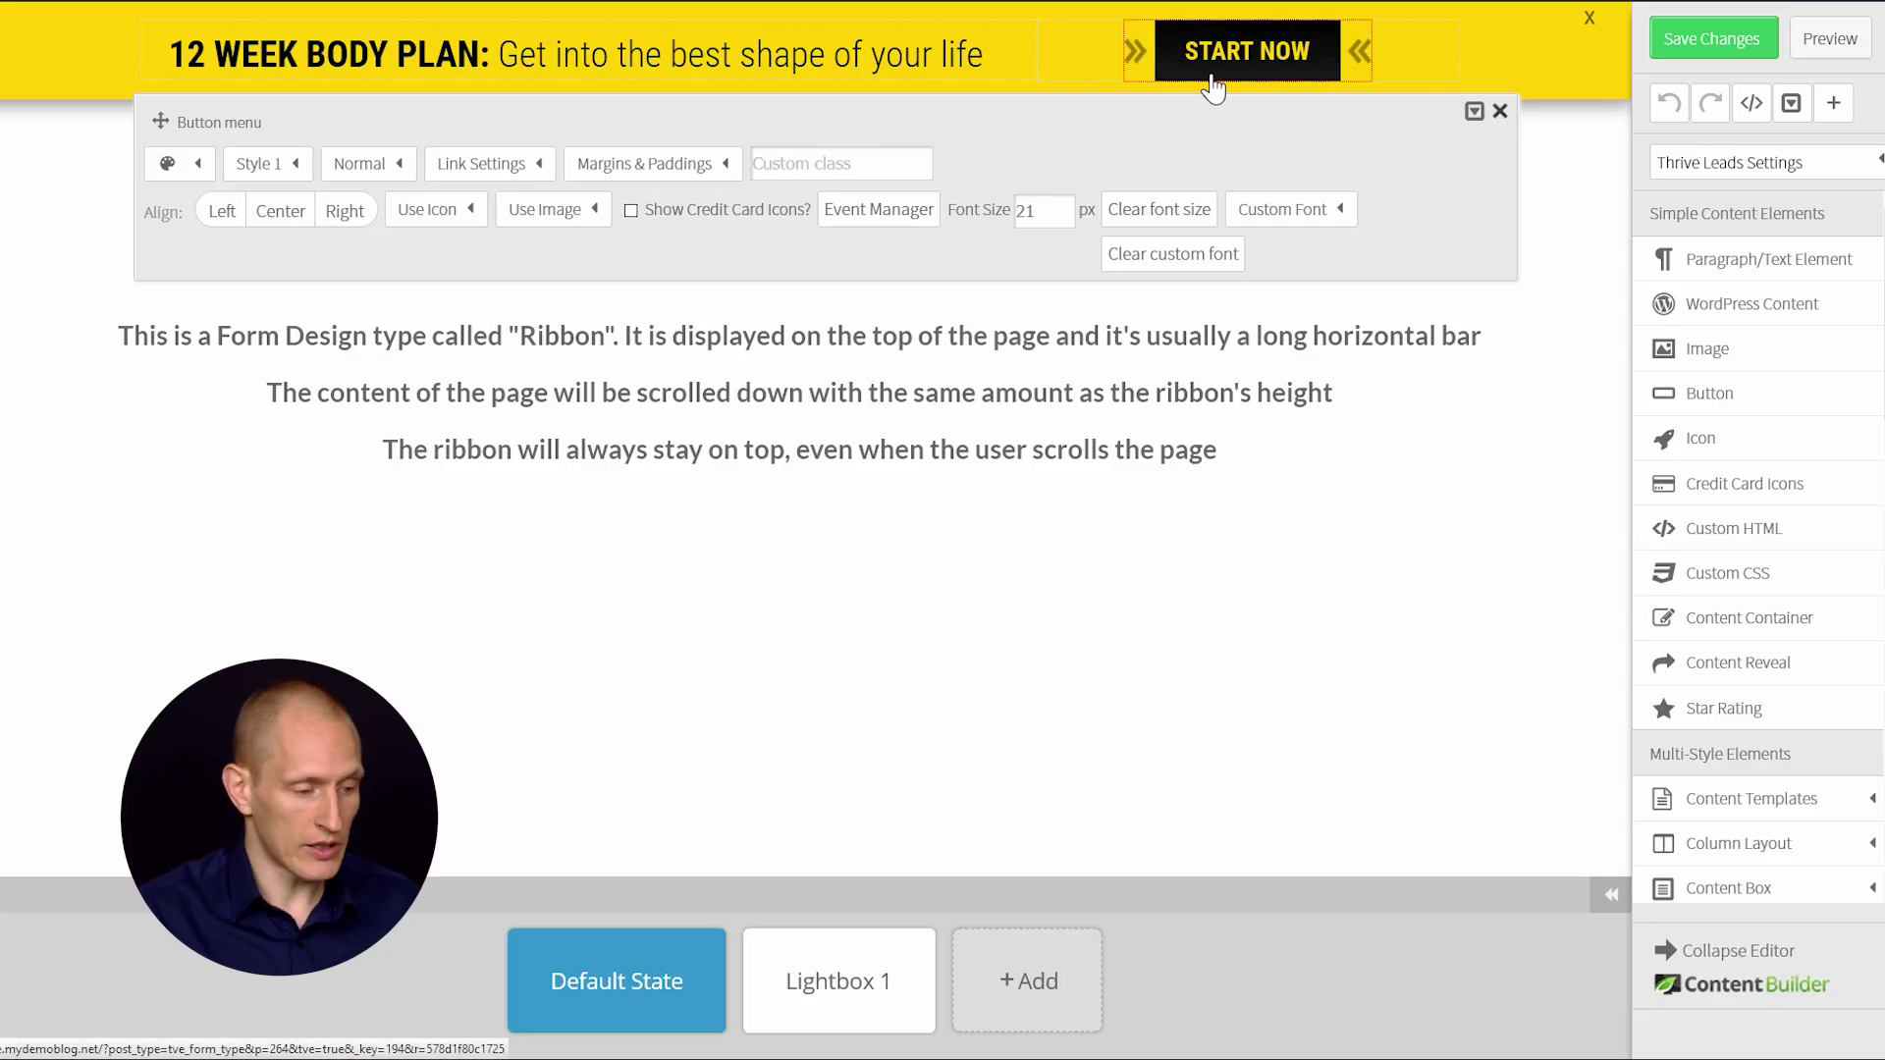
Step: Show the START NOW button's Link Settings and focus its empty URL field
click(501, 164)
click(523, 334)
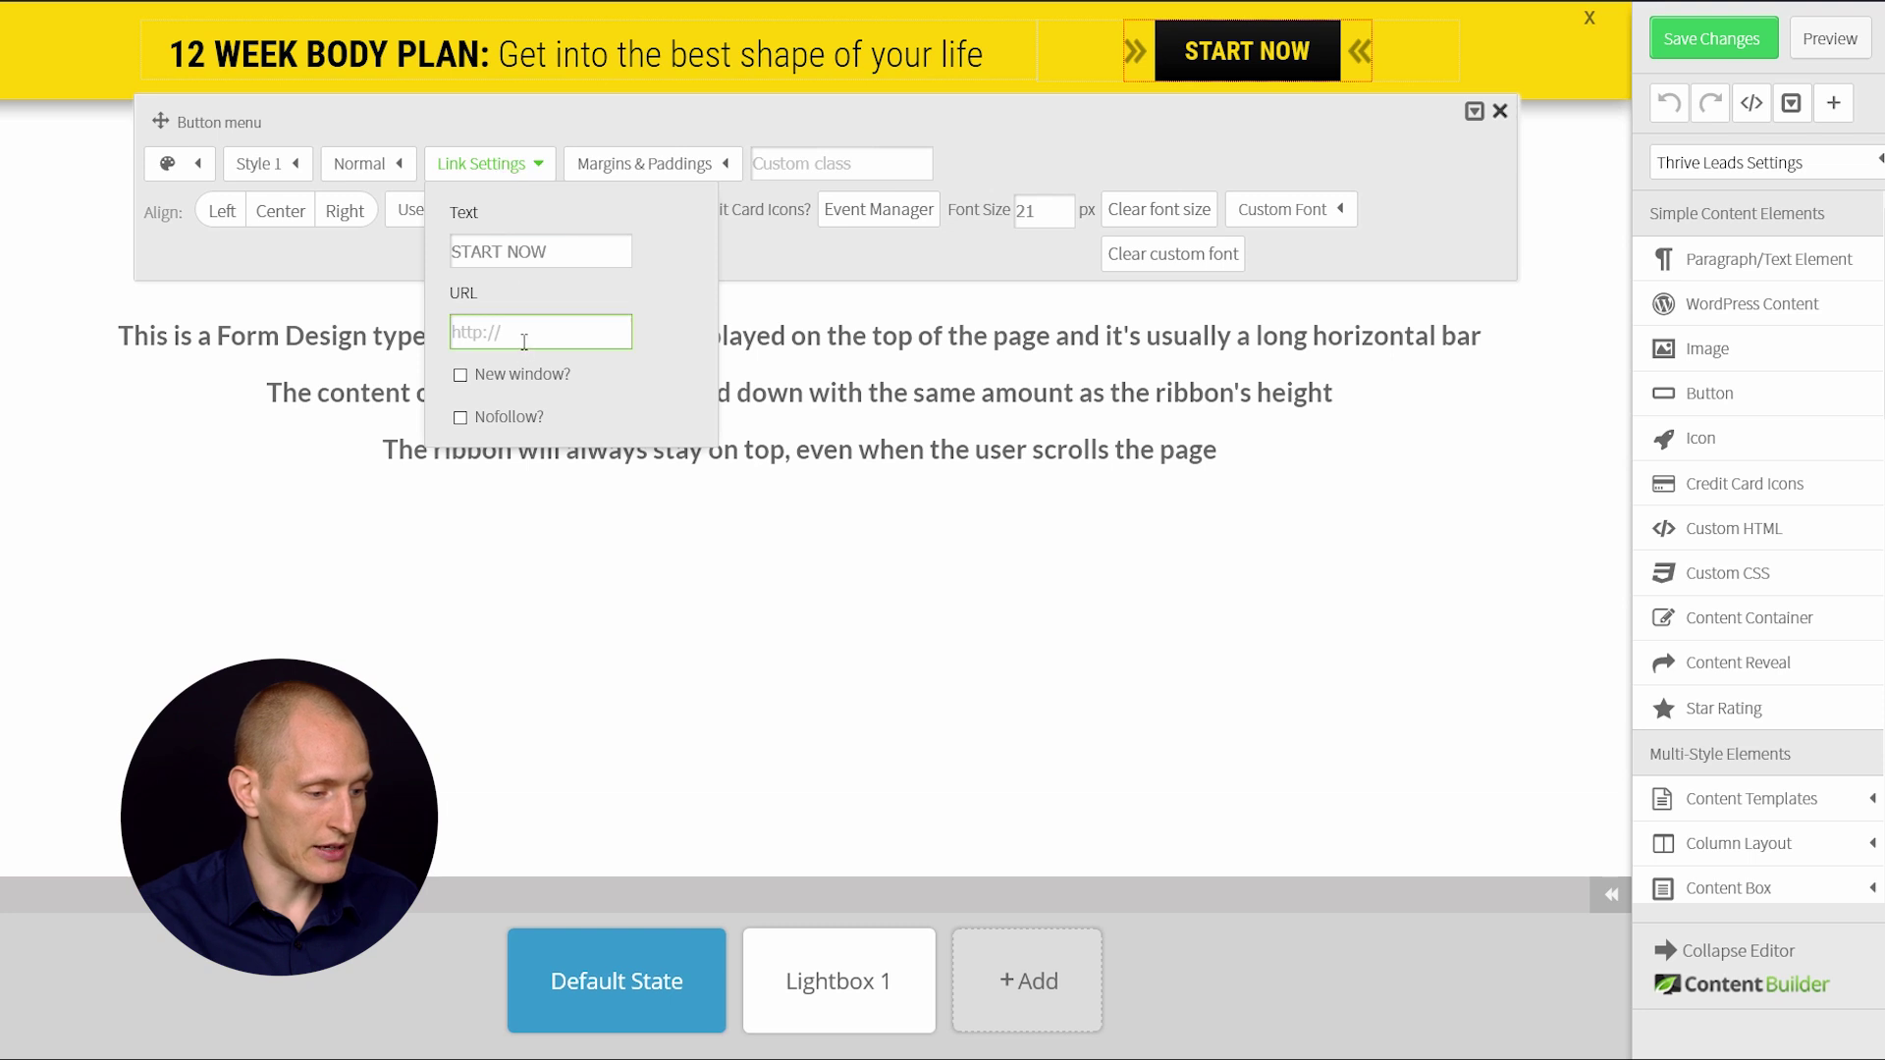
click(631, 376)
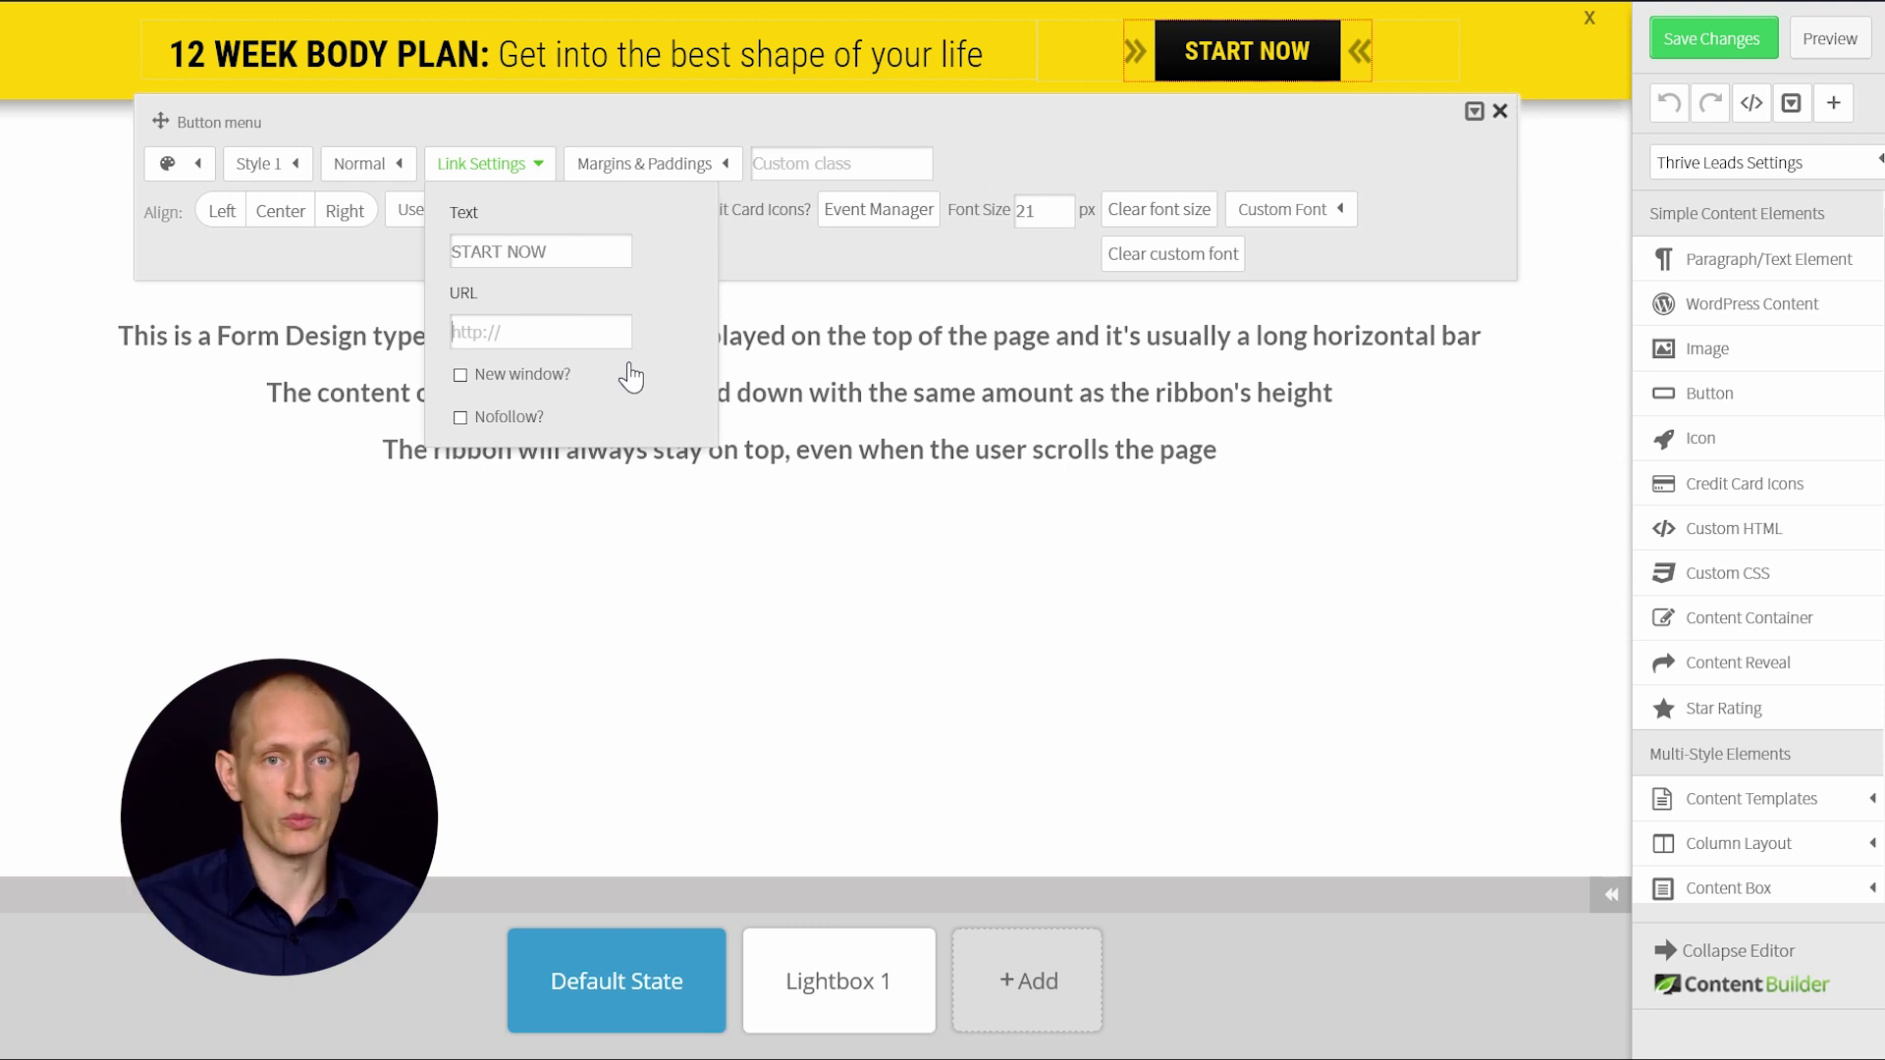
Step: Dismiss the Button toolbar and Link Settings dropdown, leaving the URL blank
click(834, 369)
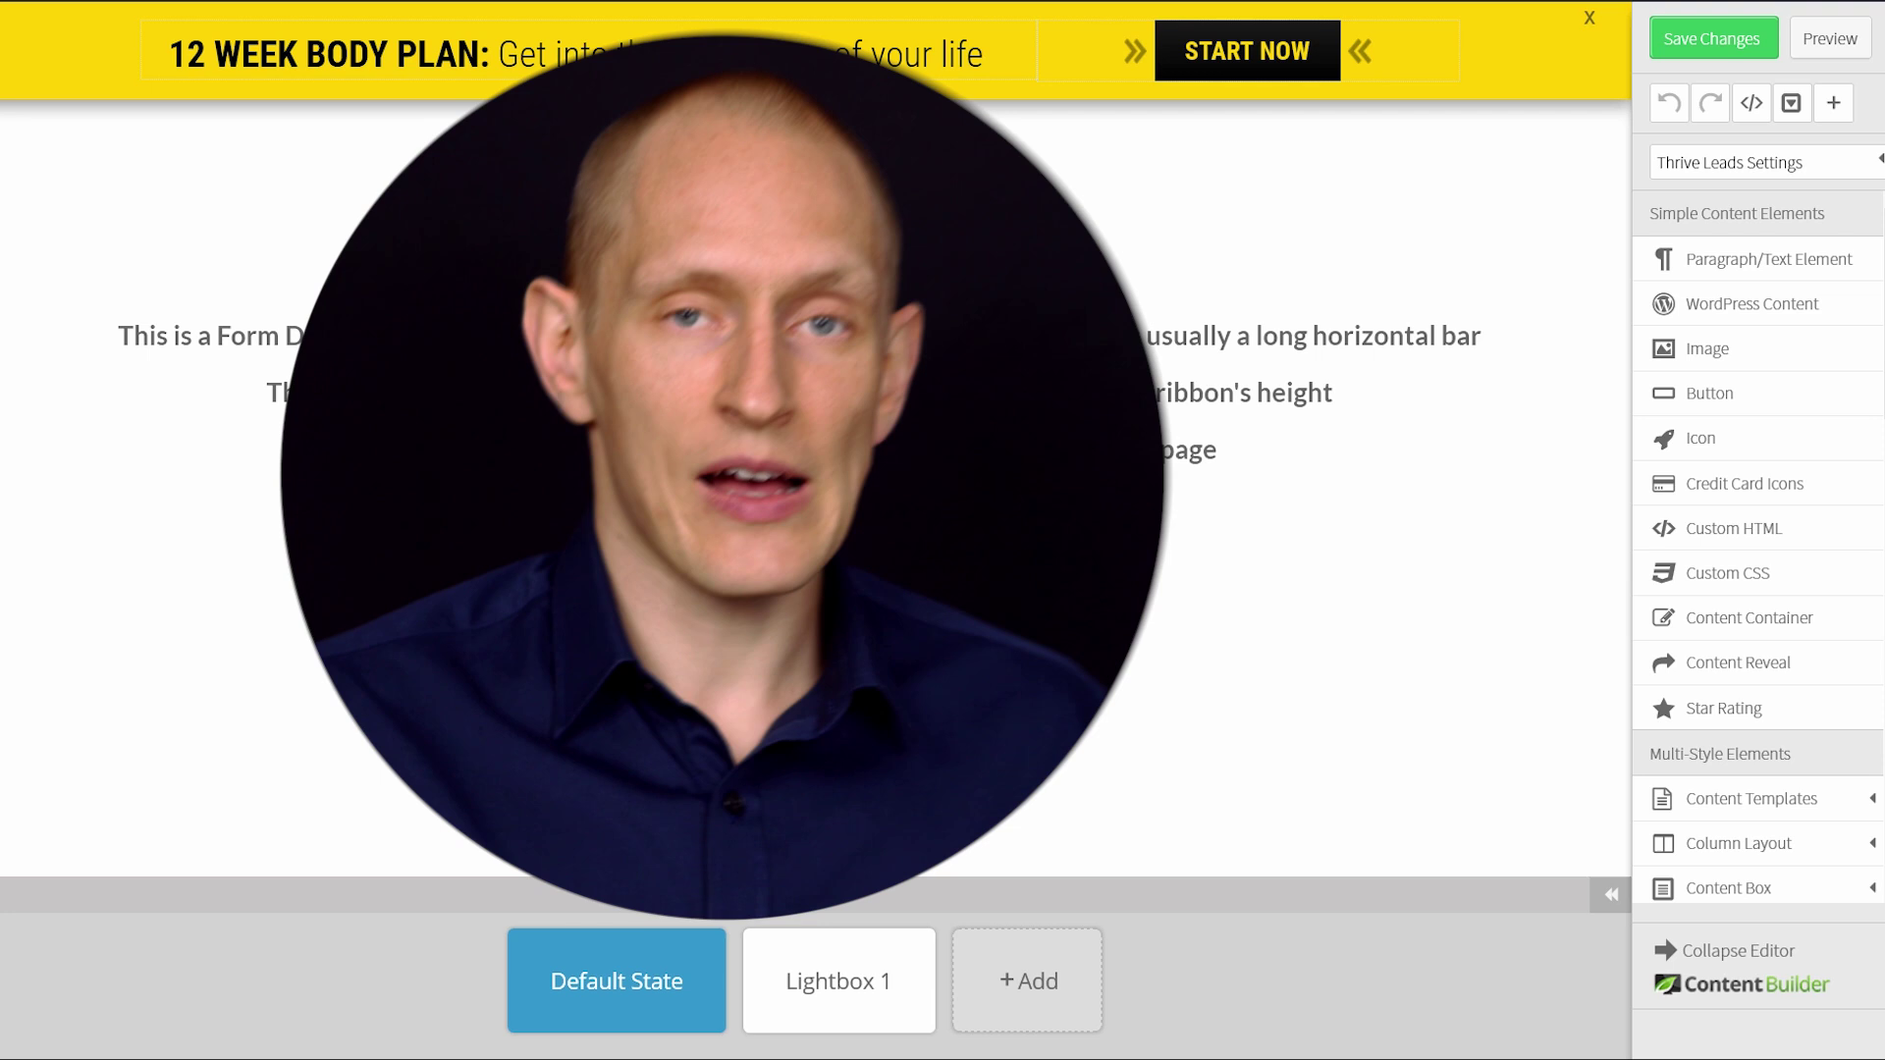